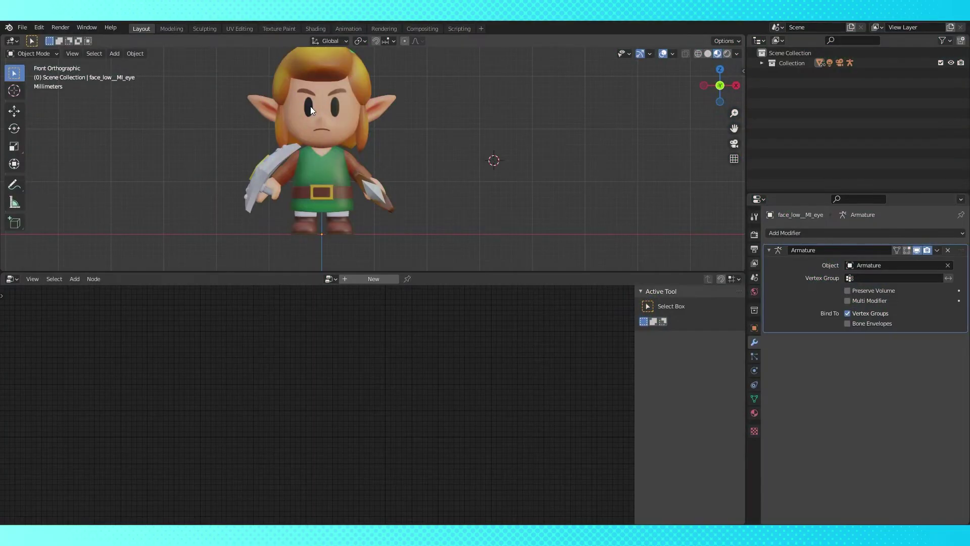
Step: Select the character's eye mesh and switch the lower editor to the Shader Editor
click(310, 106)
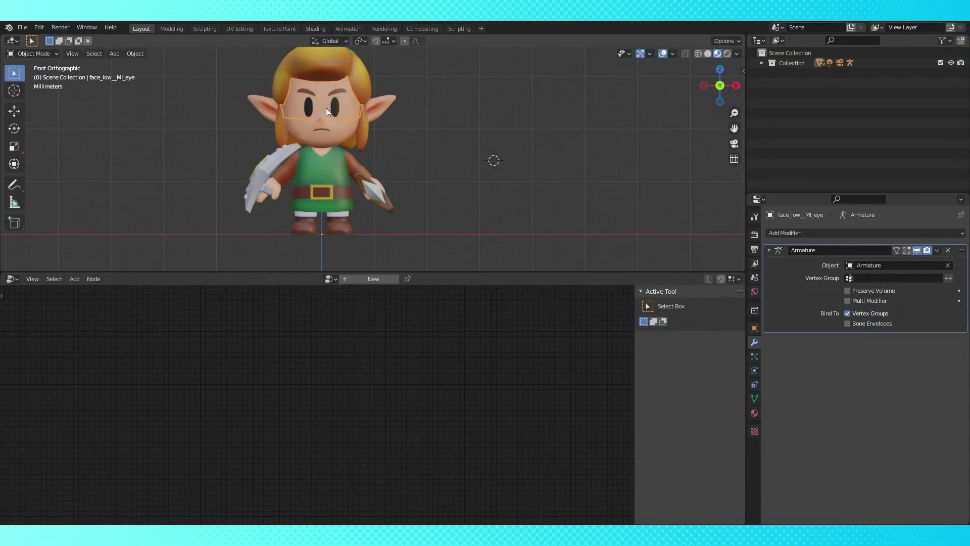
click(15, 280)
click(37, 374)
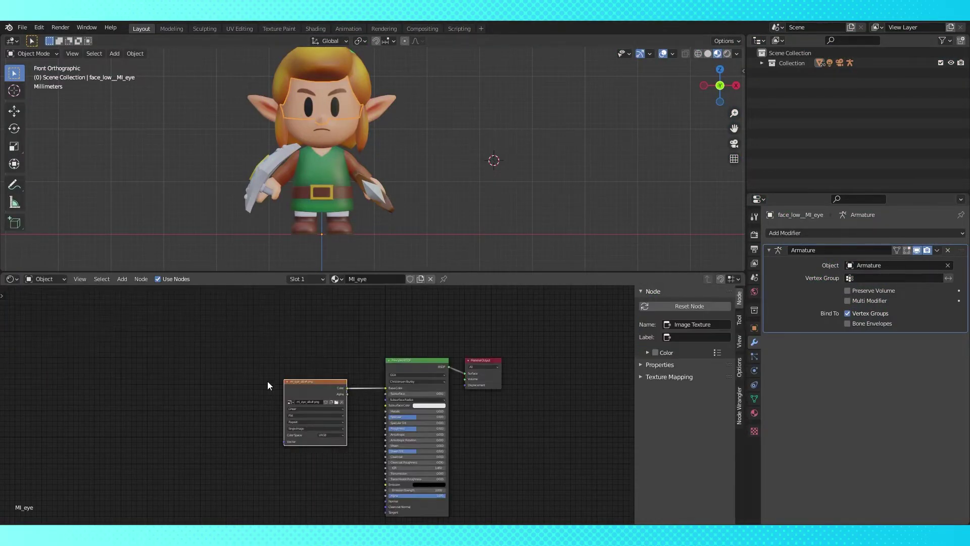
Step: Delete the existing Image Texture node from the MI_eye material
middle_drag(320, 356, 325, 336)
scroll(298, 342, up, 2)
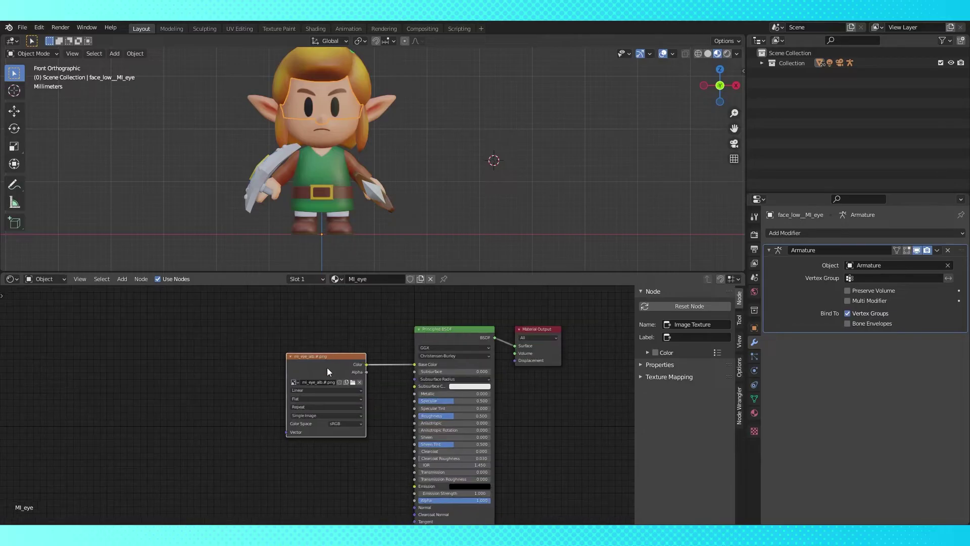
key(x)
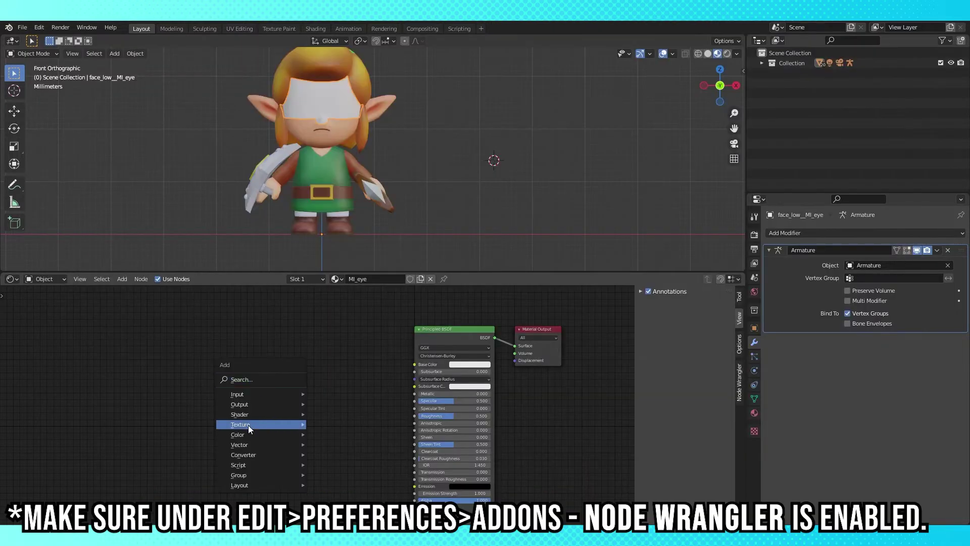
Step: Add the eye textures as an image sequence node (mi_eye_alb.#.png) and place it beside the Principled BSDF
mouse_move(252, 424)
click(341, 264)
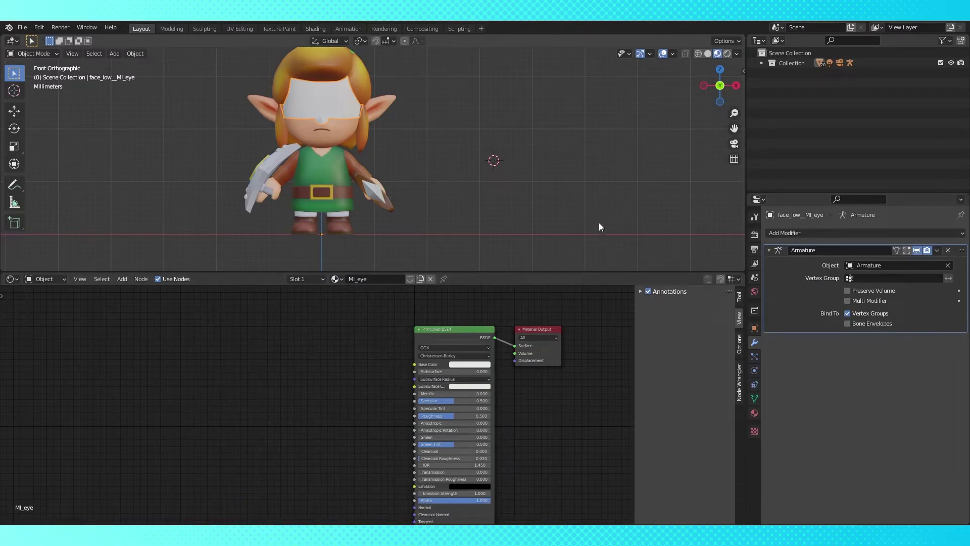
click(754, 452)
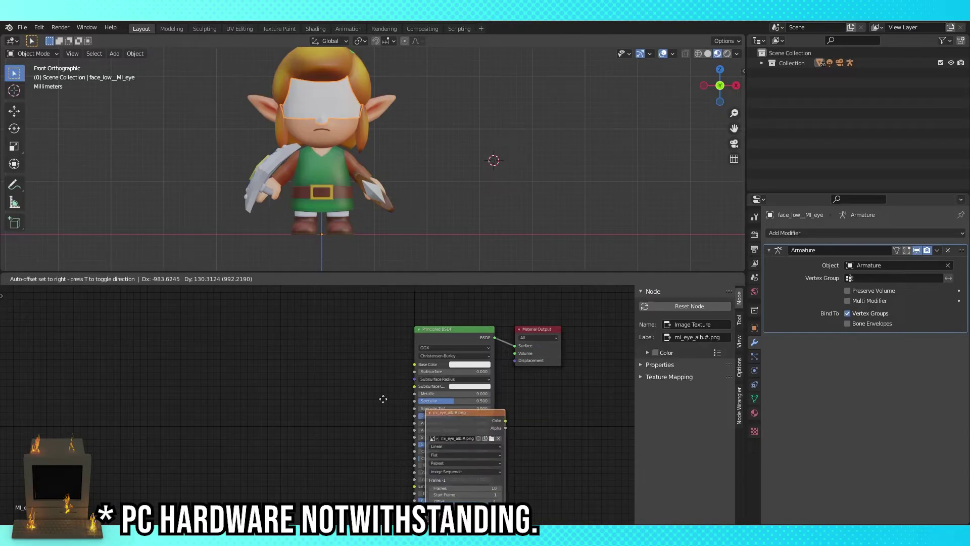
click(241, 343)
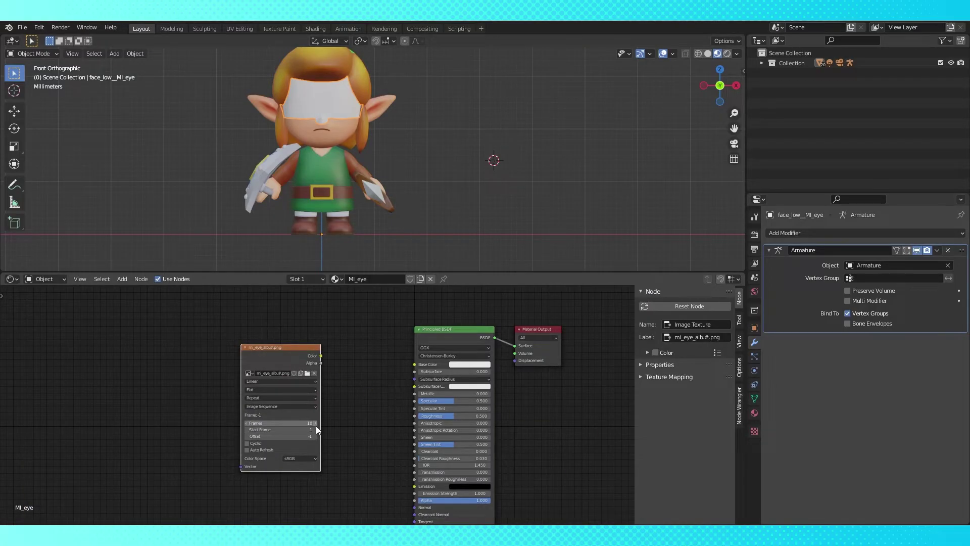
Step: Set the image sequence to 14 frames and connect its Color output to the Principled BSDF's Base Color
drag(315, 424, 331, 423)
drag(320, 356, 422, 374)
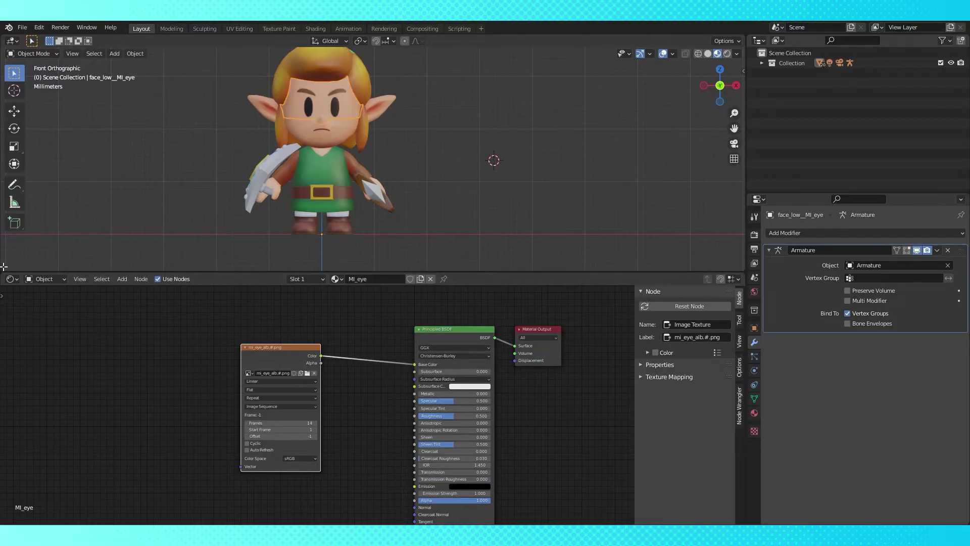
Step: Split off a narrow Timeline area beneath the 3D viewport and scrub to frame 21
drag(3, 269, 4, 231)
click(11, 238)
click(144, 279)
drag(135, 261, 173, 262)
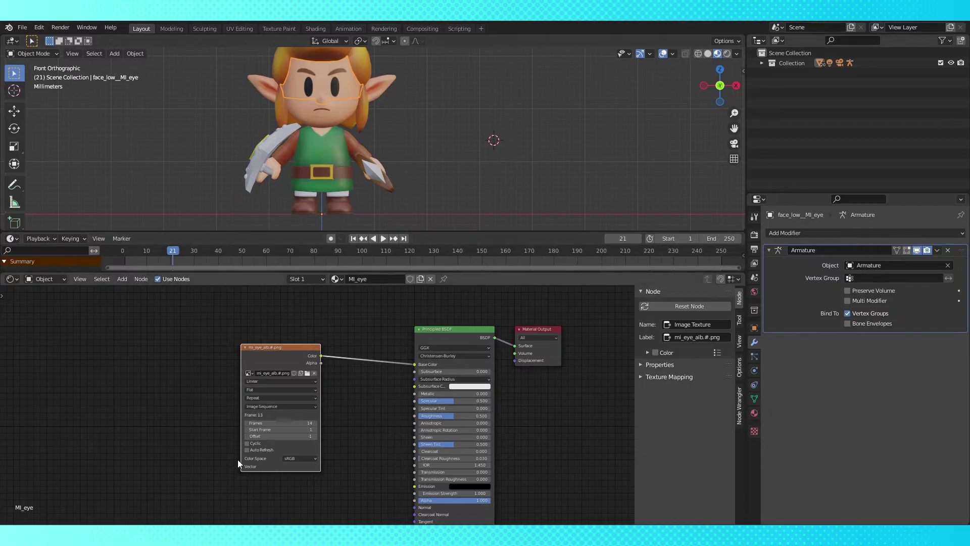
Step: Enable Cyclic and Auto Refresh on the image sequence node, then preview playback and return to frame 0
click(247, 443)
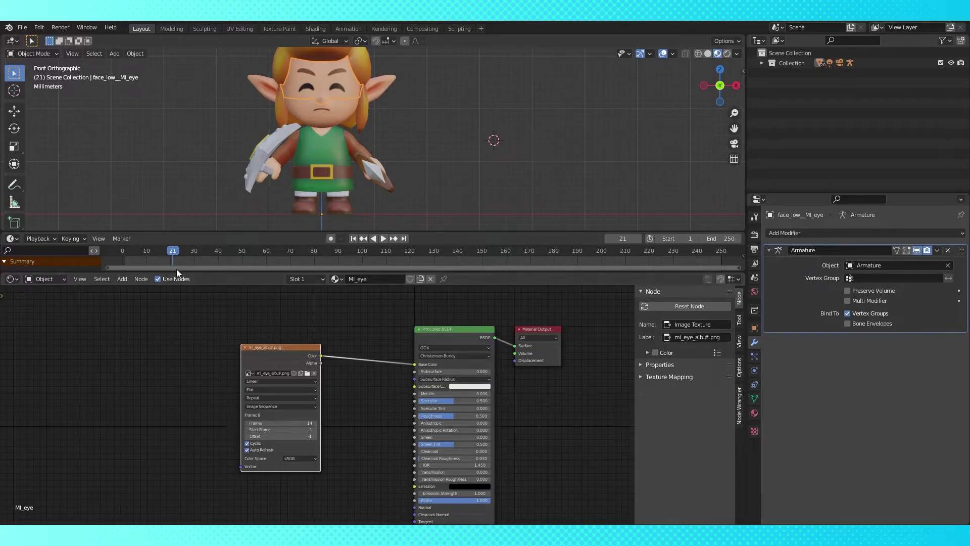
key(space)
drag(206, 259, 123, 253)
Step: Add a driver to the image sequence's Offset and set its input variable's type to Single Property
middle_drag(198, 411, 294, 412)
scroll(290, 416, up, 2)
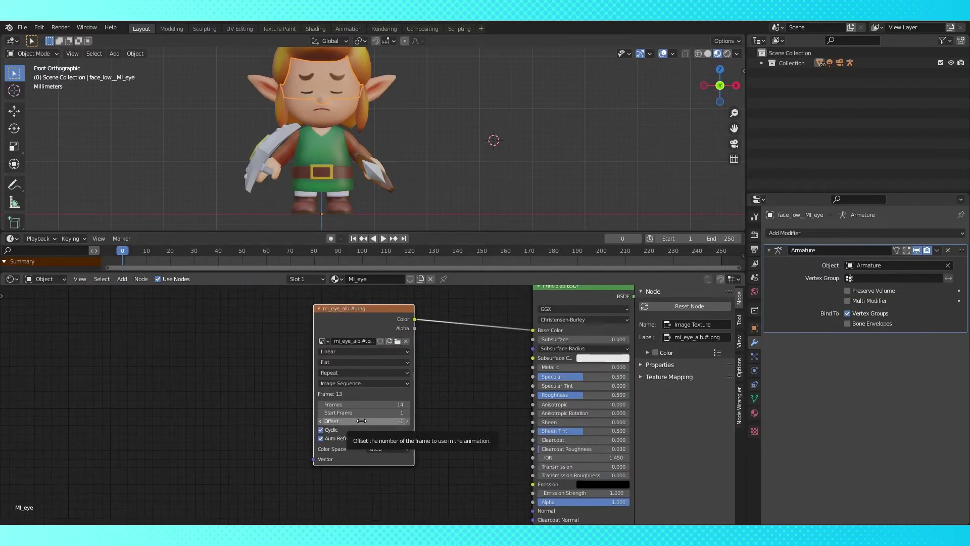
right_click(360, 420)
click(361, 420)
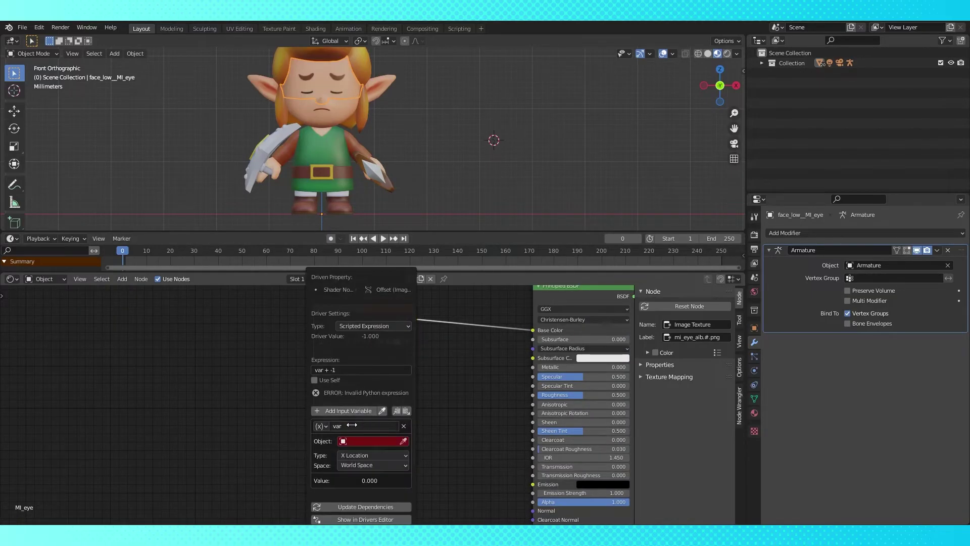
click(322, 427)
click(340, 437)
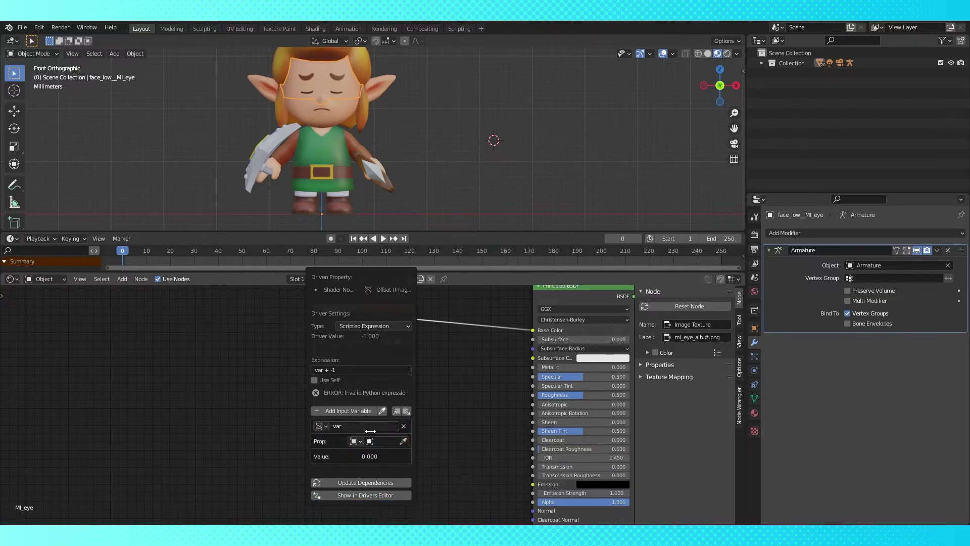
Step: Point the driver variable at the Scene data-block with the path frame_current
click(357, 441)
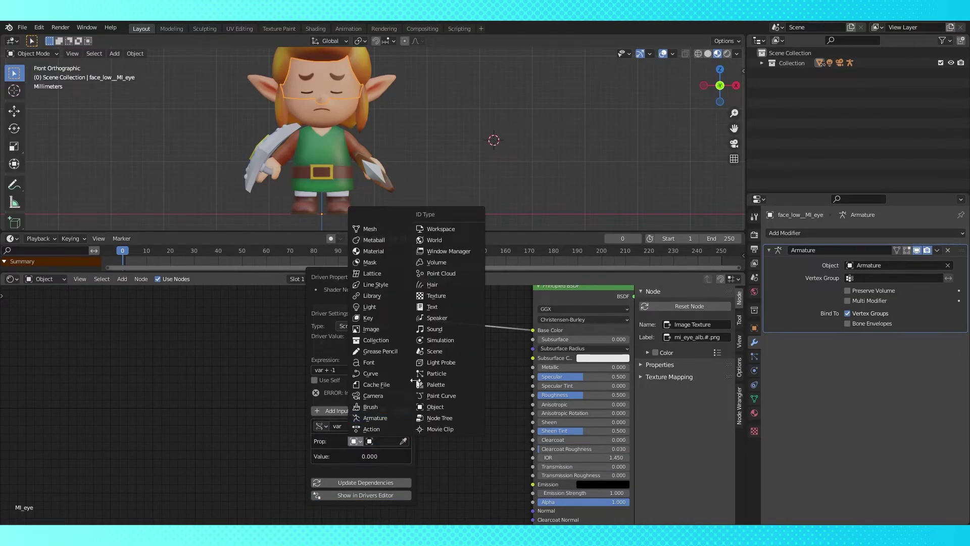
click(435, 351)
click(382, 444)
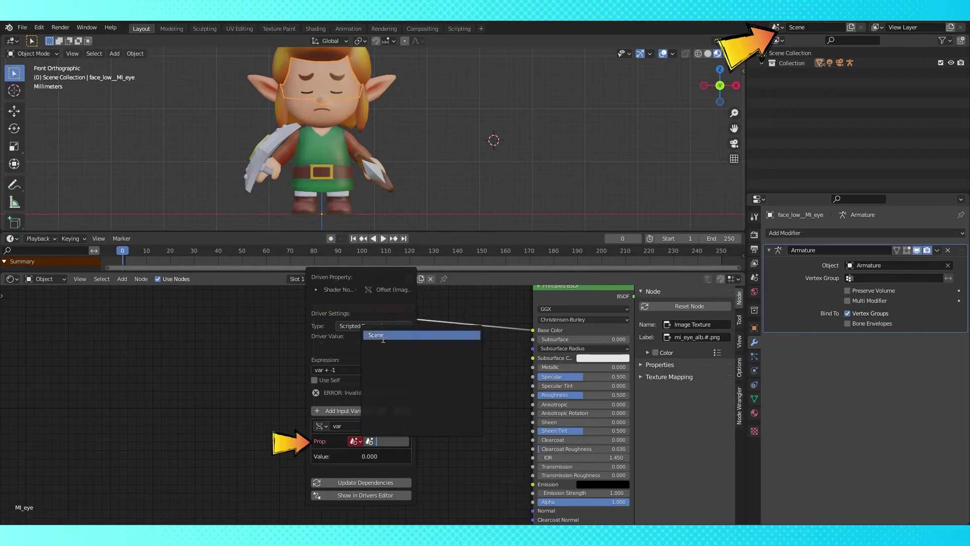
click(392, 337)
click(368, 454)
text(frame_current)
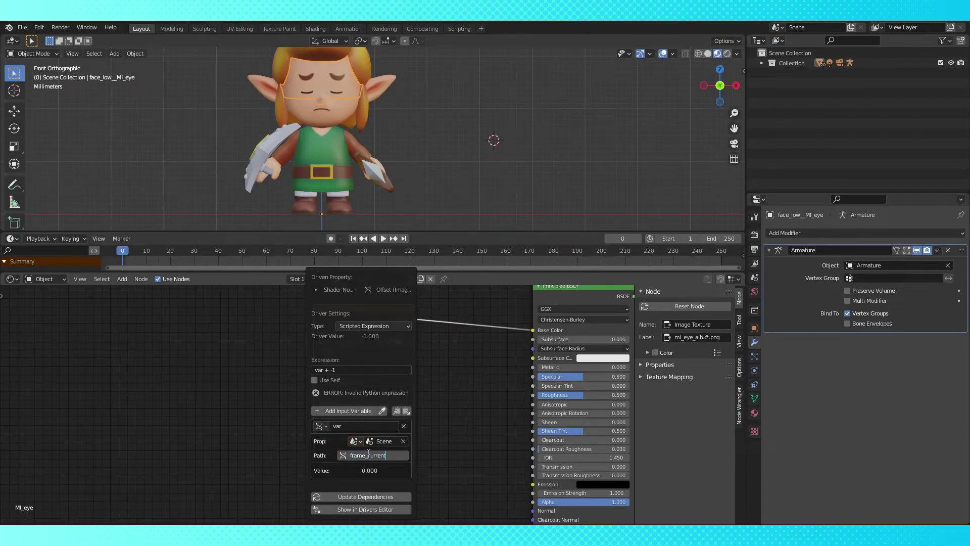
key(Return)
Step: Name the driver variable frae_current and allow execution of Python scripts in the file
click(350, 415)
text(frae)
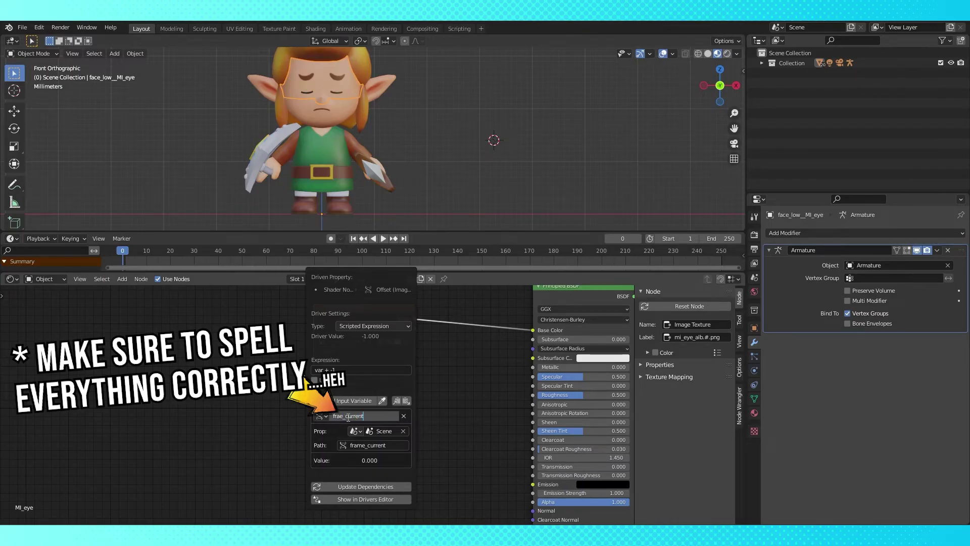
text(_current)
key(Return)
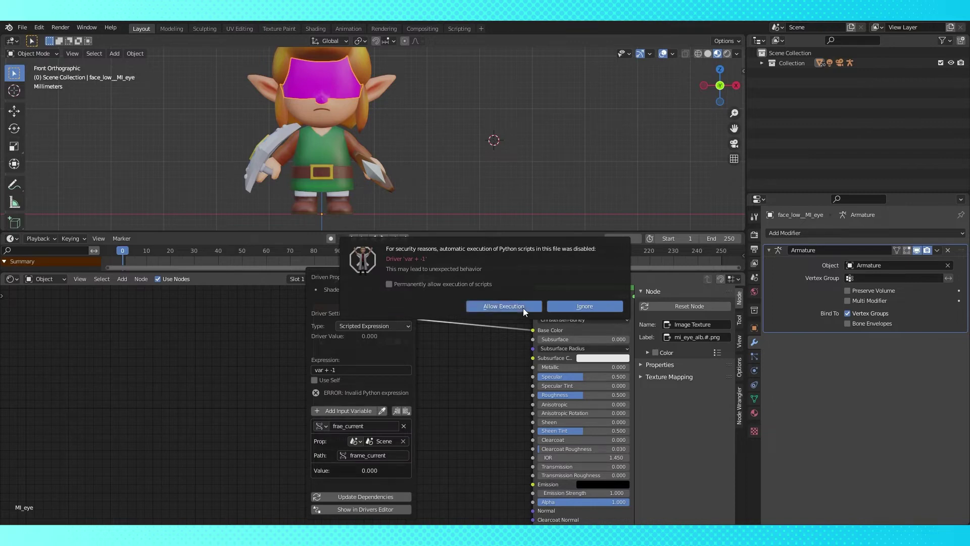
click(522, 307)
Step: Edit the Offset driver and set its scripted expression to frame_current
right_click(353, 422)
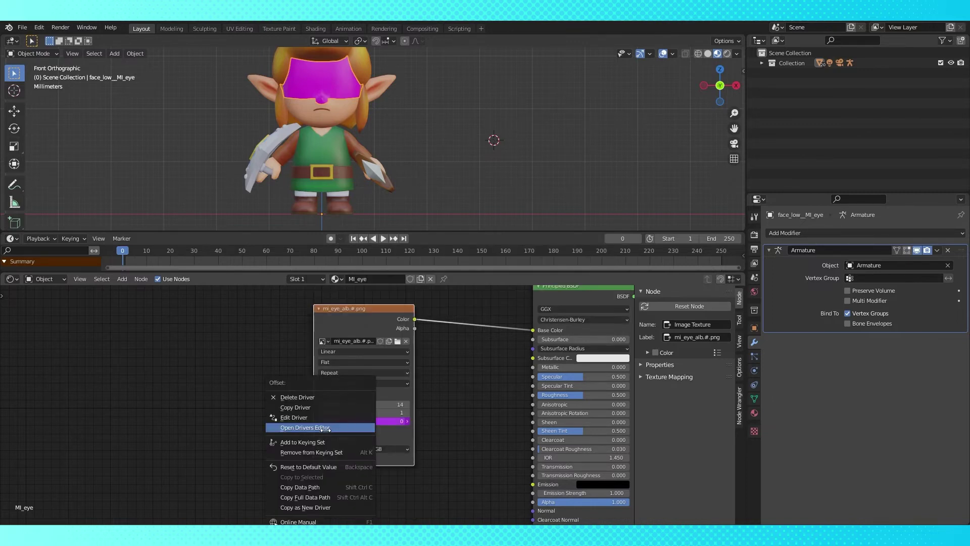
click(298, 418)
click(296, 380)
text(_c)
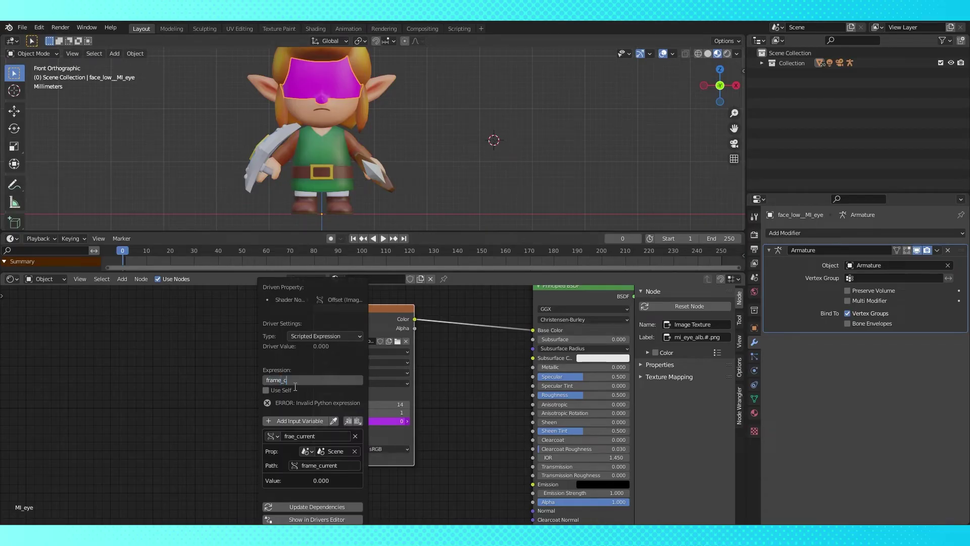
text(urrent)
key(Return)
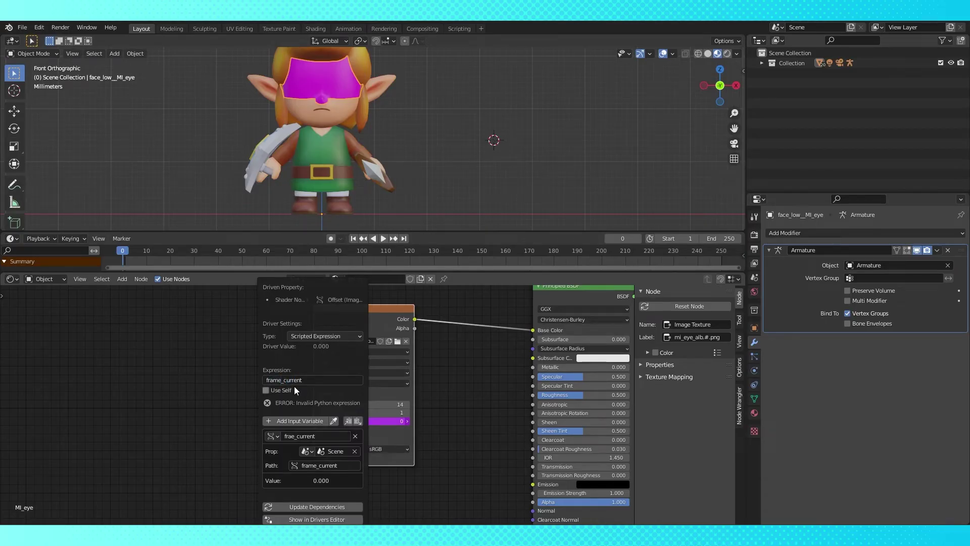
Step: Correct the spelling of the driver variable's name to frame_current
click(335, 436)
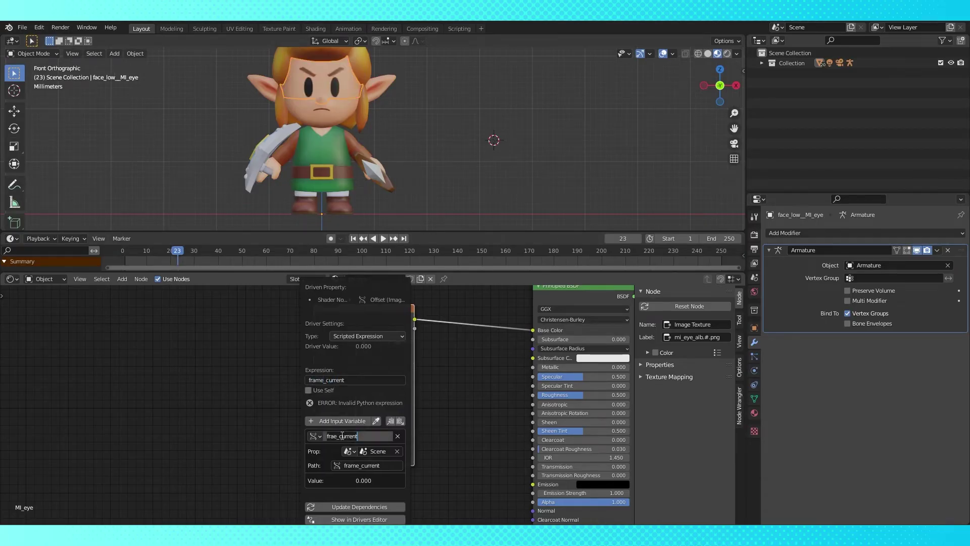
click(335, 436)
text(m)
key(Return)
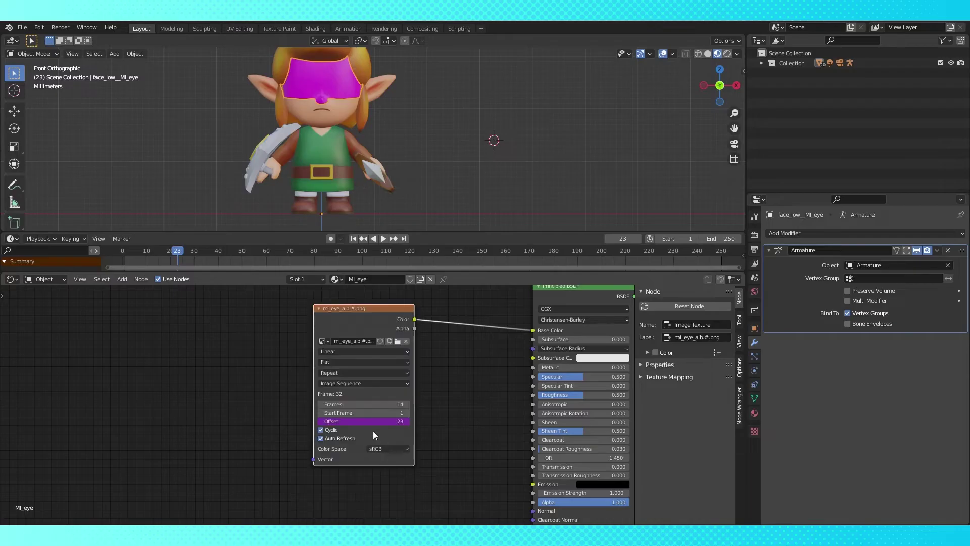
Step: Play the animation to test the Offset driver and return to frame 1
key(space)
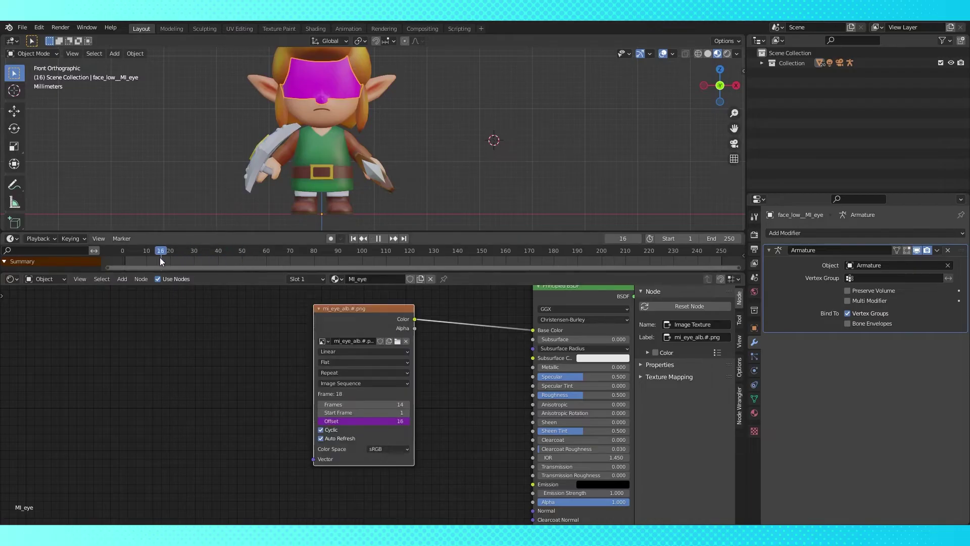
click(123, 260)
drag(124, 261, 126, 260)
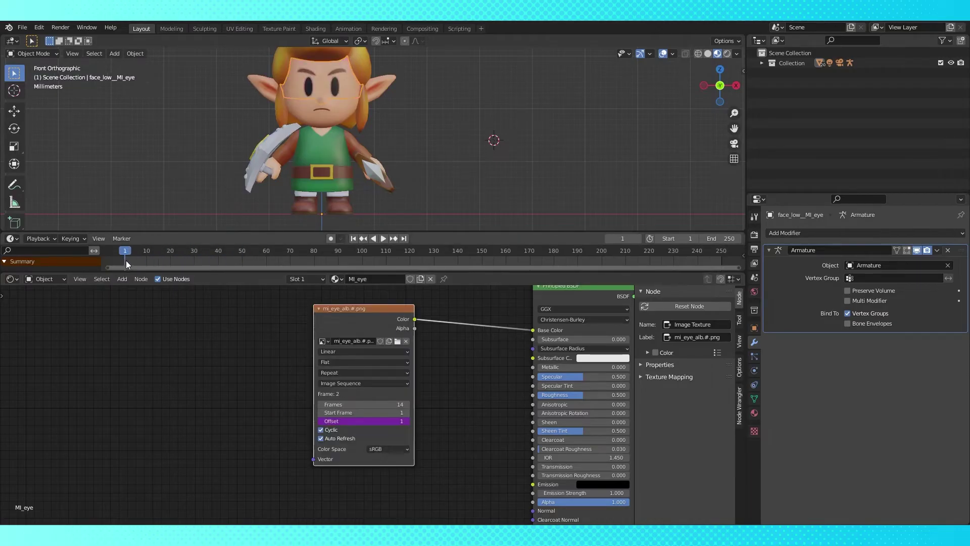
Step: Add a second input variable to the Offset driver and assign the MI_eye material as its property source
right_click(383, 419)
click(355, 418)
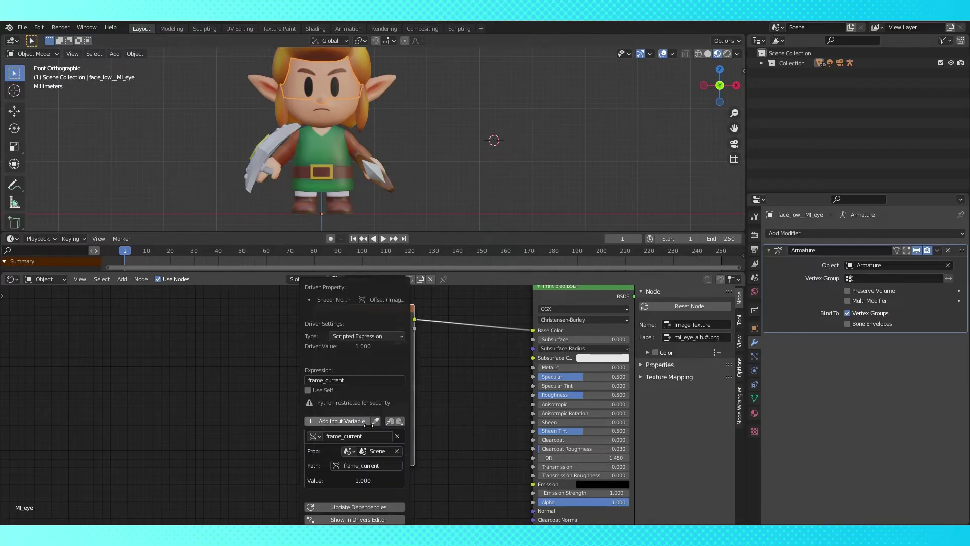
click(333, 421)
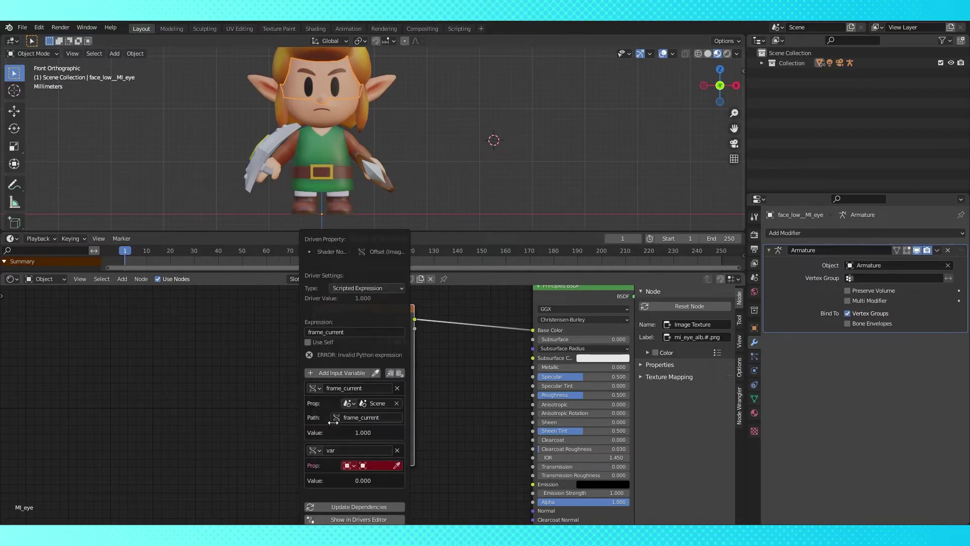
click(357, 465)
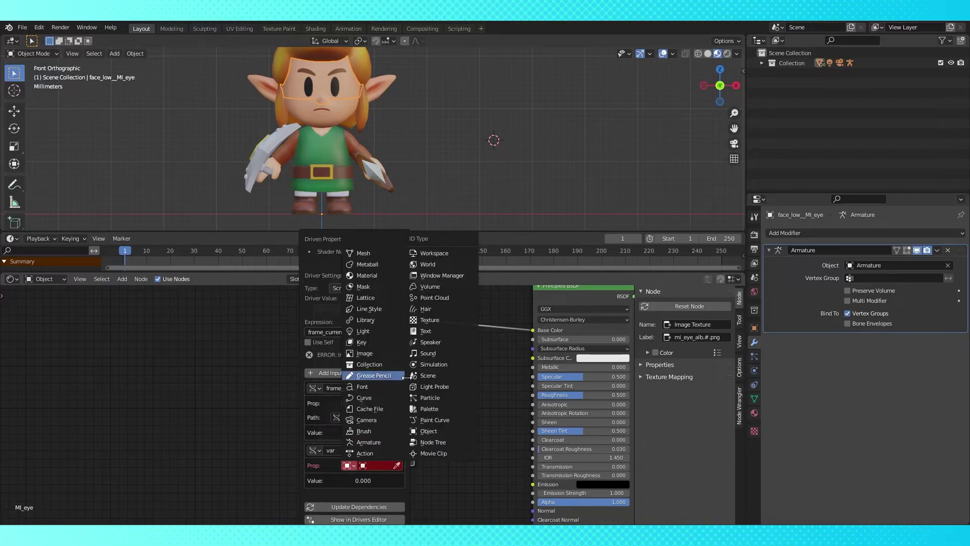
click(369, 266)
click(390, 465)
scroll(389, 465, down, 9)
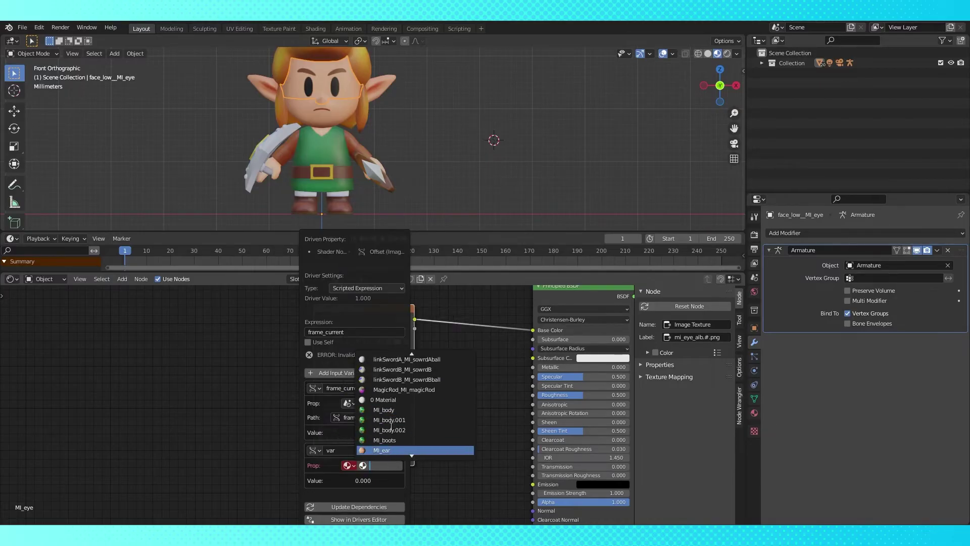
key(Return)
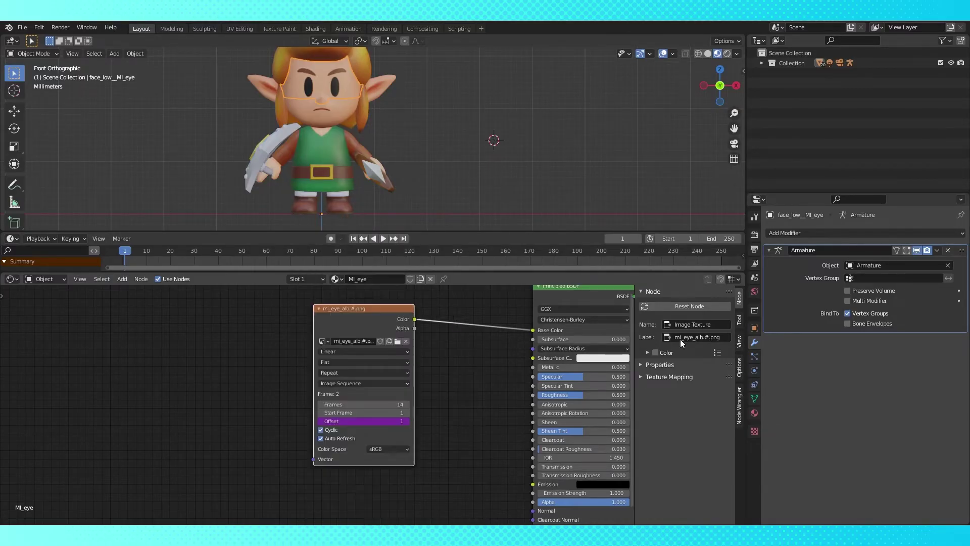
Step: Copy the data path of the node's Frames value and paste it as the second driver variable's path
click(754, 413)
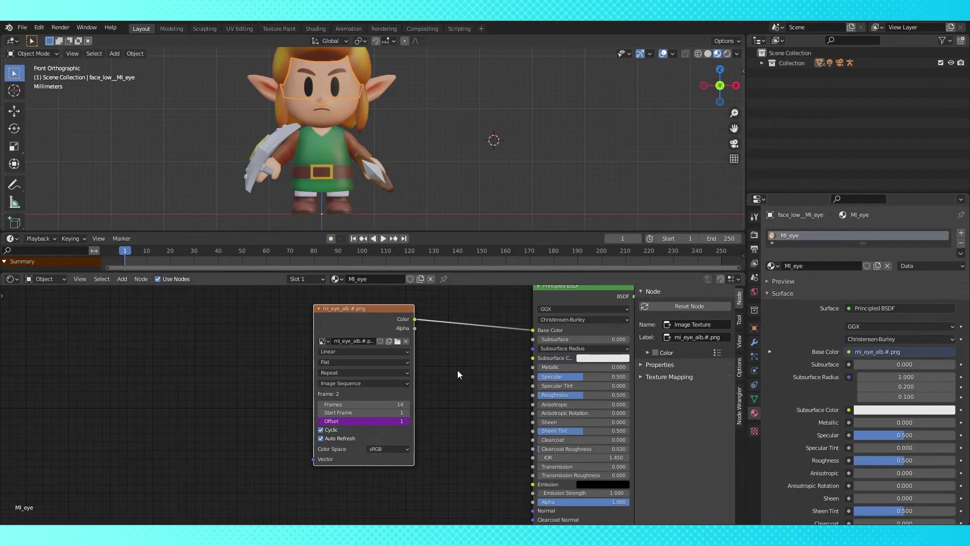
right_click(353, 405)
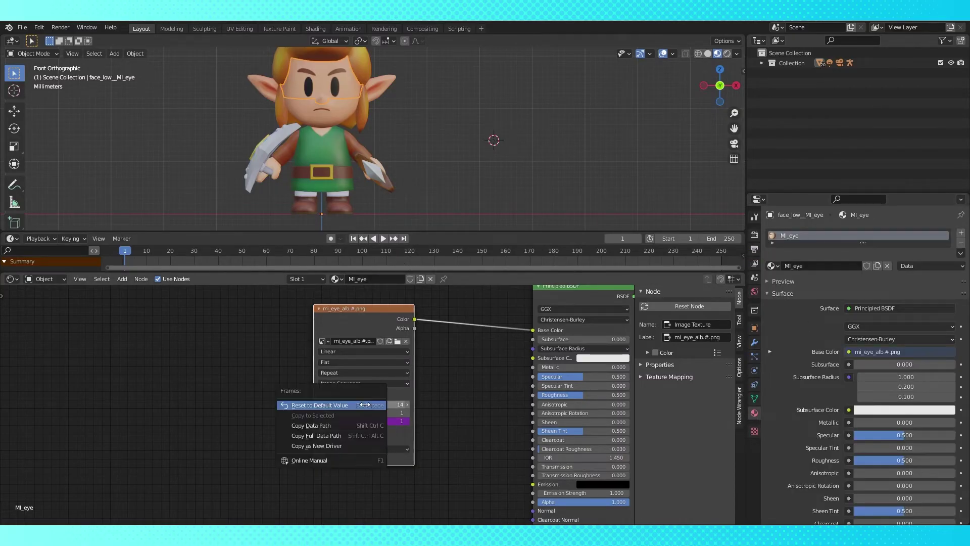
click(339, 425)
right_click(347, 422)
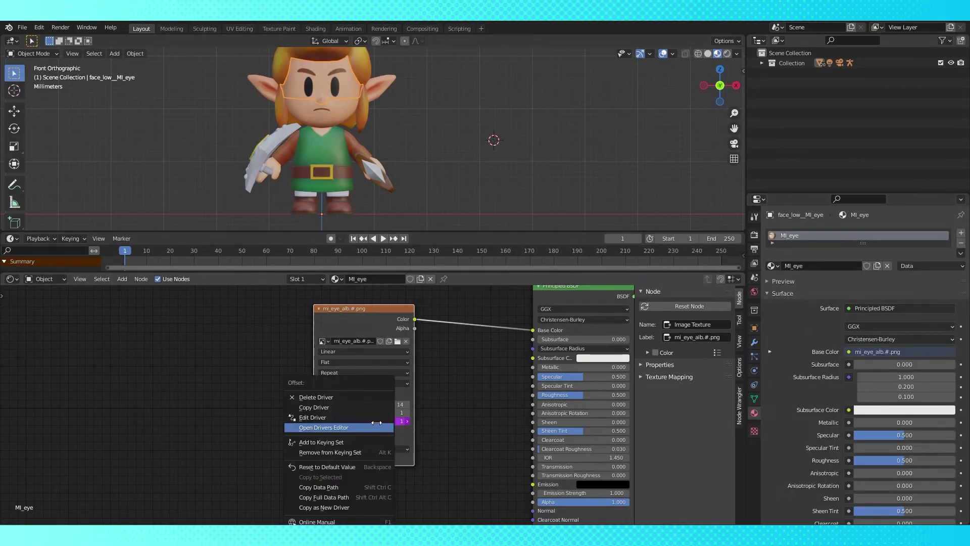
click(349, 421)
key(ctrl+v)
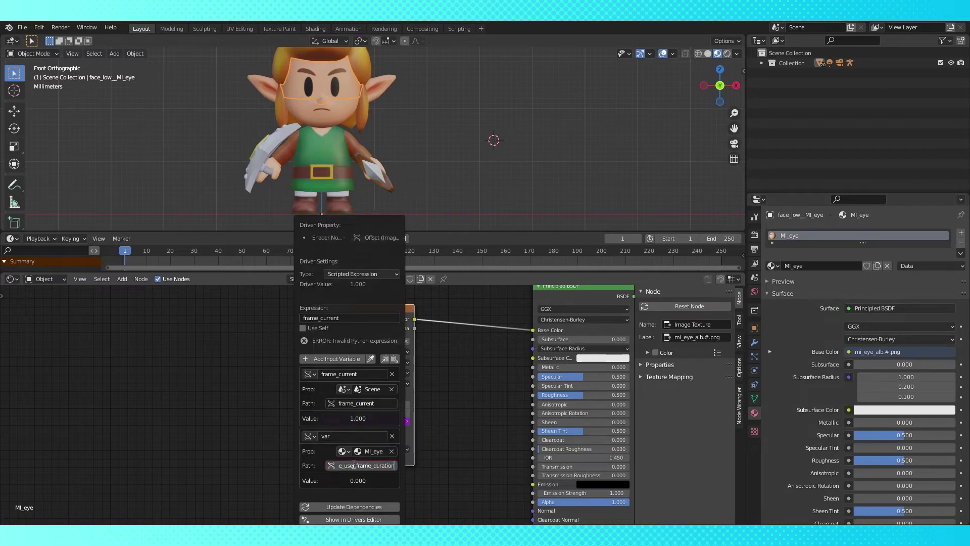
click(358, 457)
Step: Name the second driver variable frame_duration
click(335, 426)
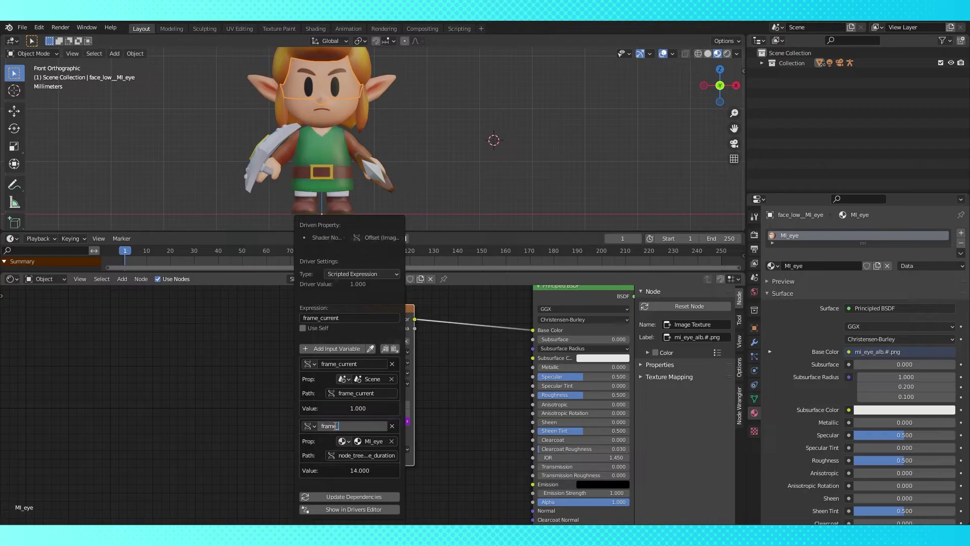
text(frame_duration)
key(Return)
Step: Set the Offset driver's expression to frame_duration
click(323, 318)
text(frame_d)
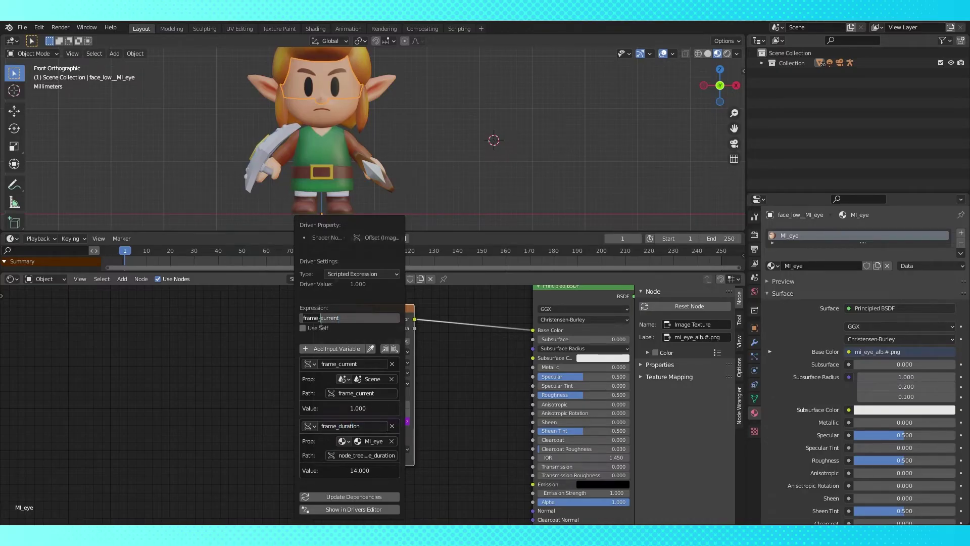
text(uration)
key(Return)
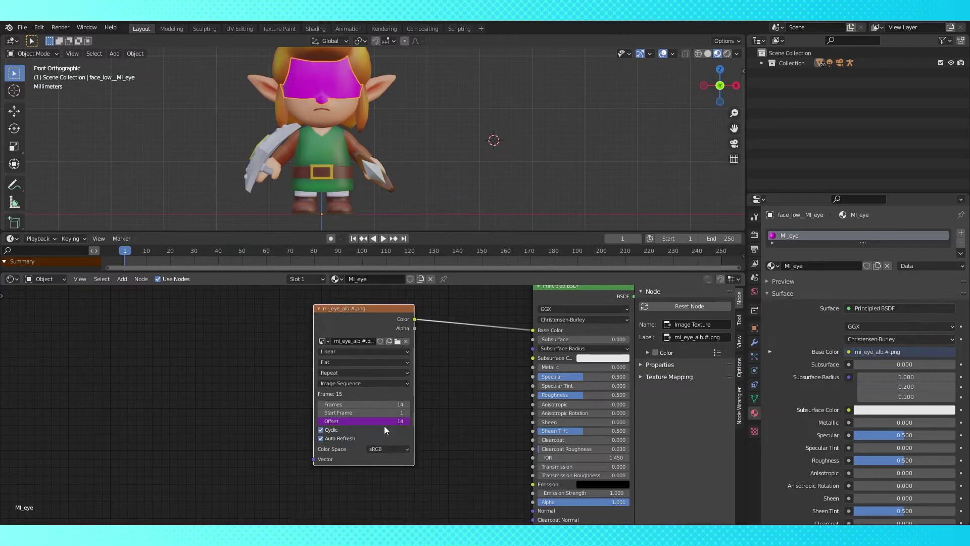
Step: Add a Value node beside the image sequence node in the MI_eye shader and reset its value to 0
key(shift+a)
mouse_move(202, 376)
click(253, 344)
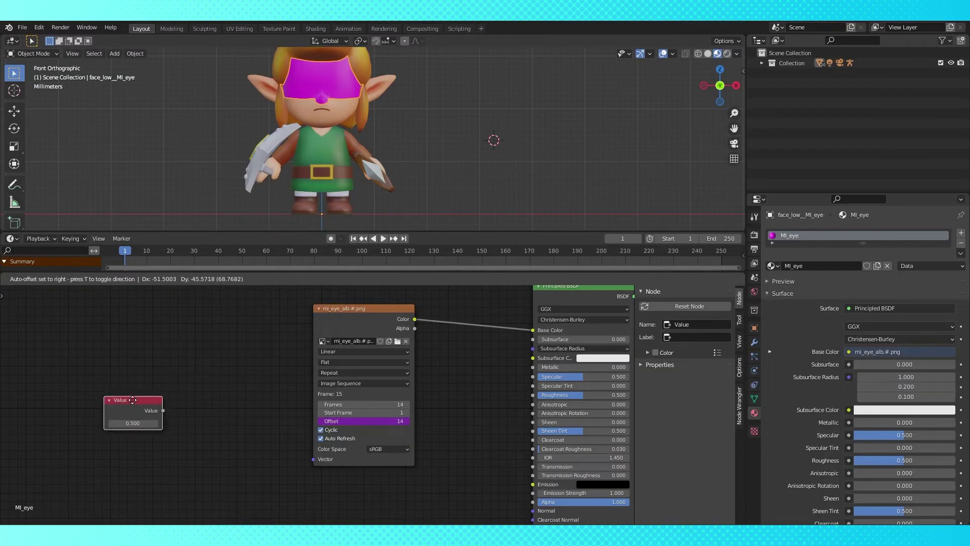
click(88, 382)
key(BackSpace)
drag(132, 387, 119, 386)
click(122, 385)
Step: Add a third input variable to the Offset driver and assign the MI_eye material as its property source
right_click(330, 420)
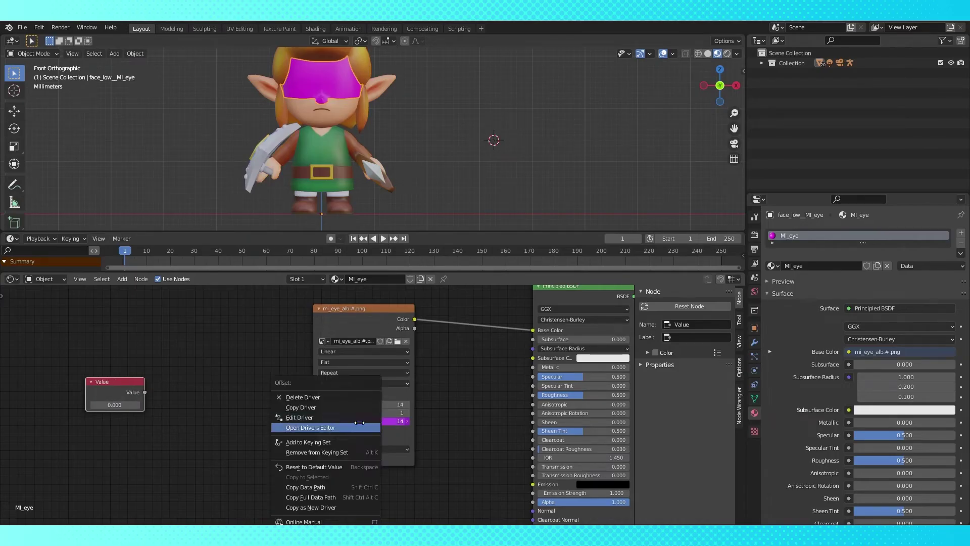
click(330, 421)
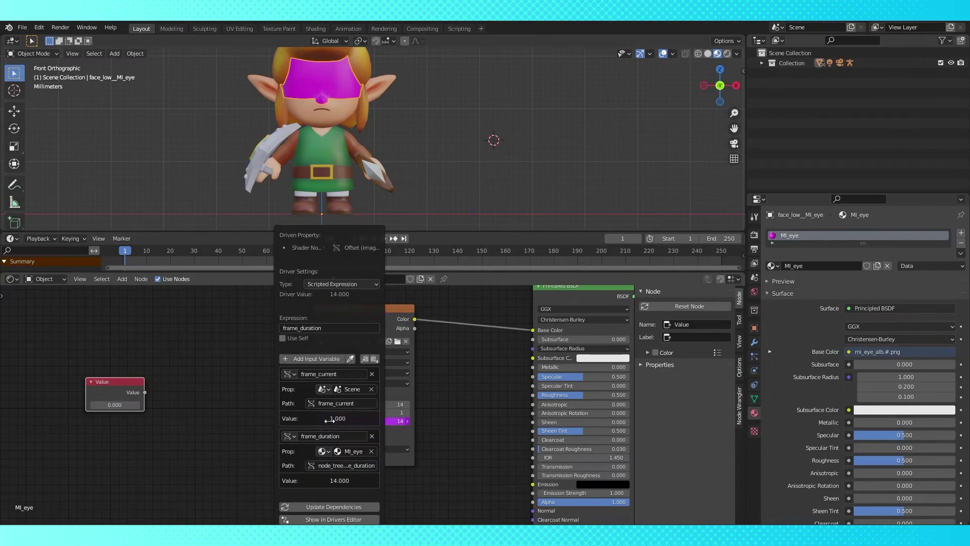
click(316, 359)
click(322, 465)
click(334, 275)
click(354, 464)
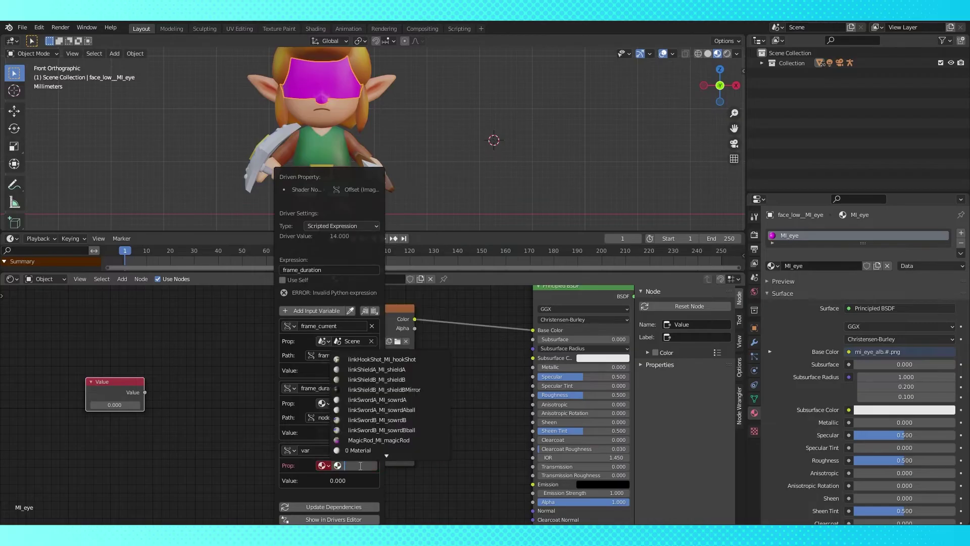
click(362, 429)
click(340, 463)
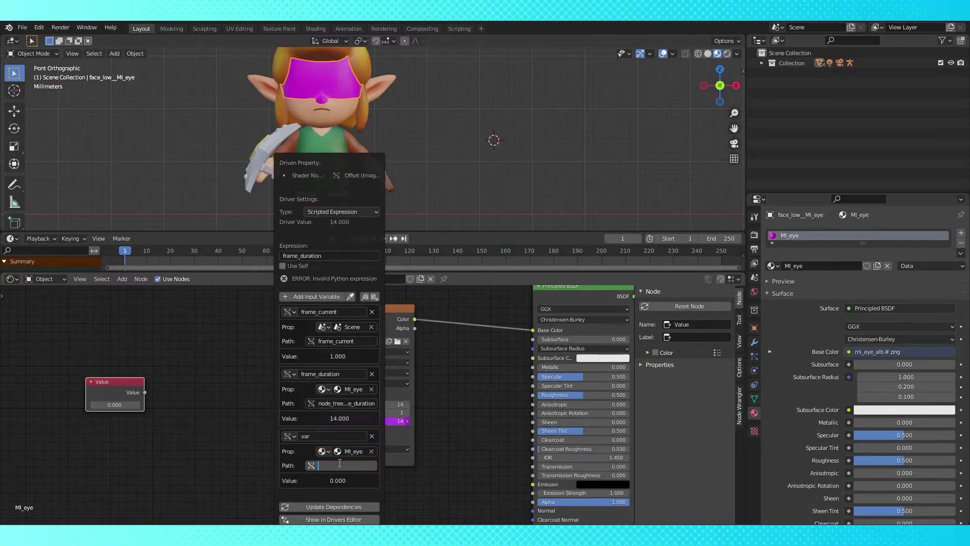
Step: Copy the data path of the Value node's value and paste it as the third driver variable's path
right_click(110, 405)
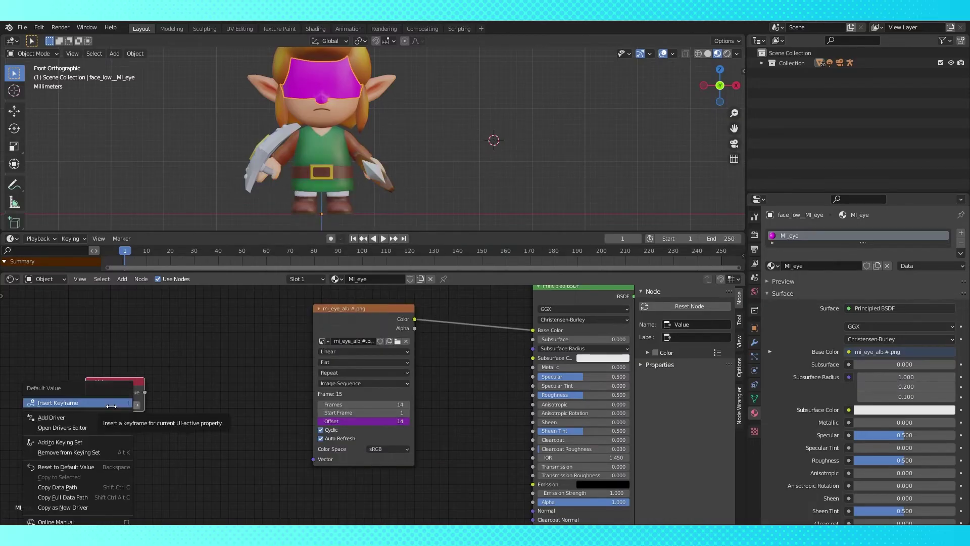
click(91, 487)
right_click(329, 421)
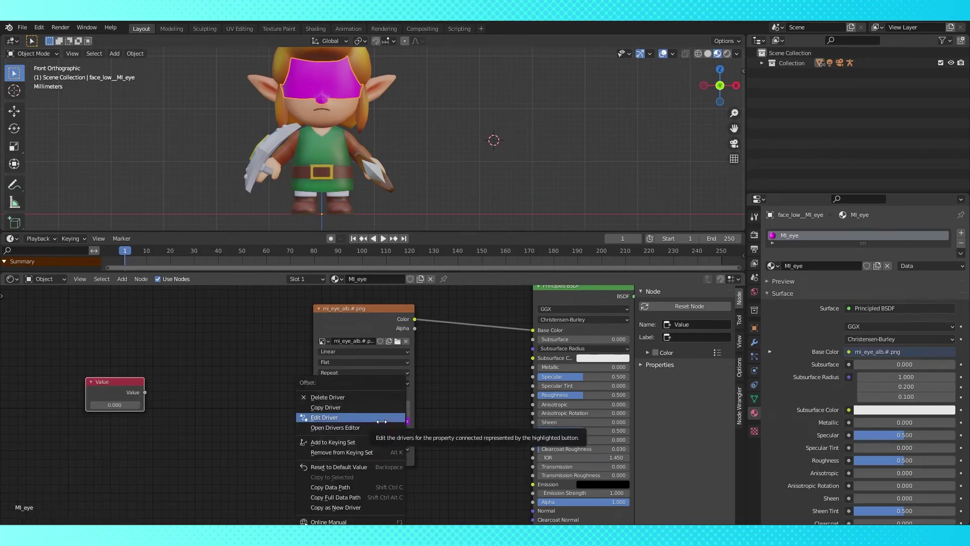
click(329, 418)
key(ctrl+v)
scroll(392, 465, down, 1)
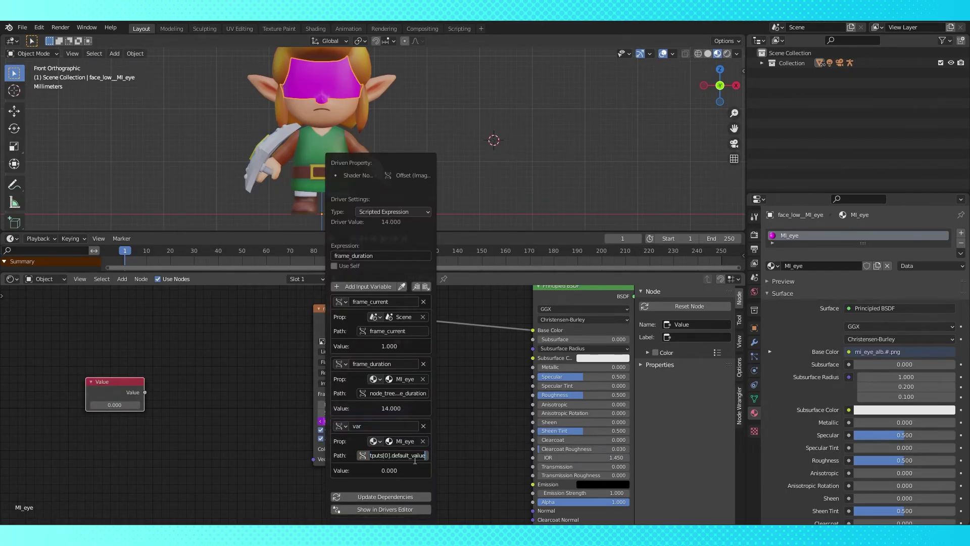
Step: Name the third driver variable default_value
click(364, 426)
text(default_v)
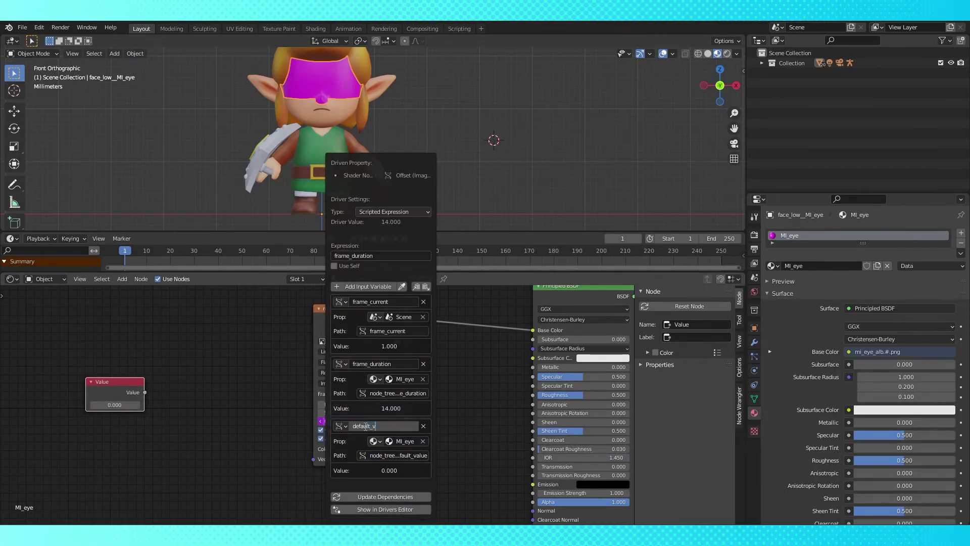
text(alue)
key(Return)
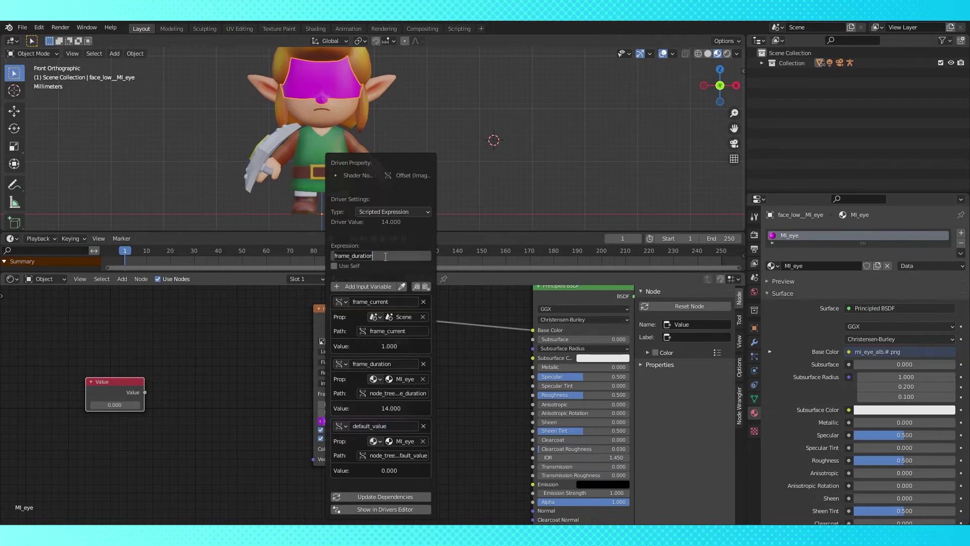
Step: Try default_value as the Offset driver's expression and vary the Value node's value to test it
click(385, 256)
text(default_value)
key(Return)
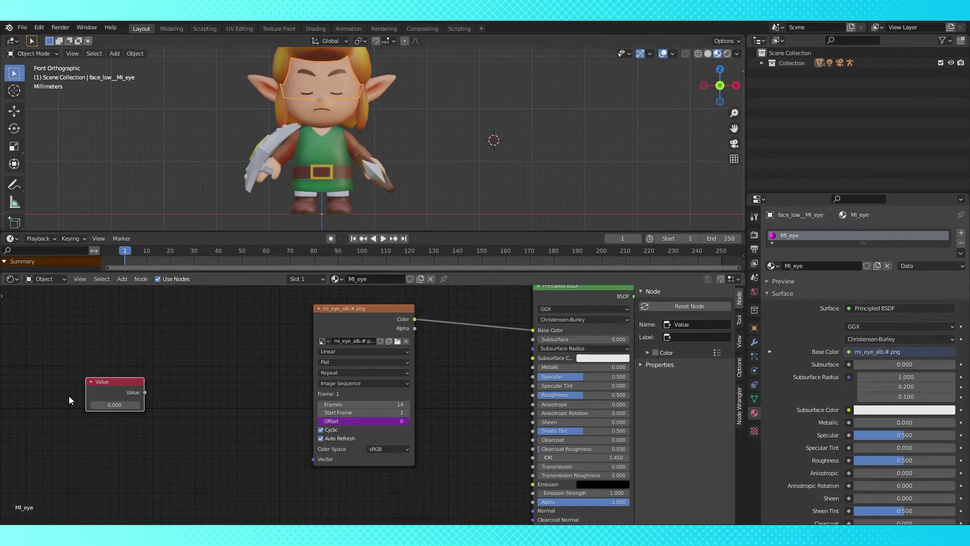
drag(112, 405, 247, 405)
drag(172, 404, 115, 404)
Step: Set the Offset driver's expression to -1*(((frame_current-1)%frame_duration)+1)+(round(default_value)%frame_duration)
right_click(353, 419)
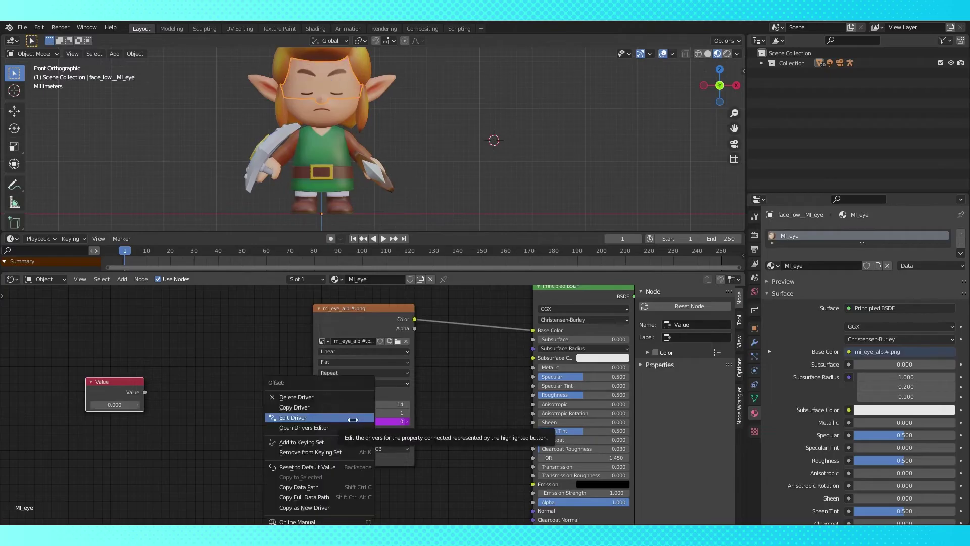
click(353, 419)
click(355, 266)
text(-1*(((fra)
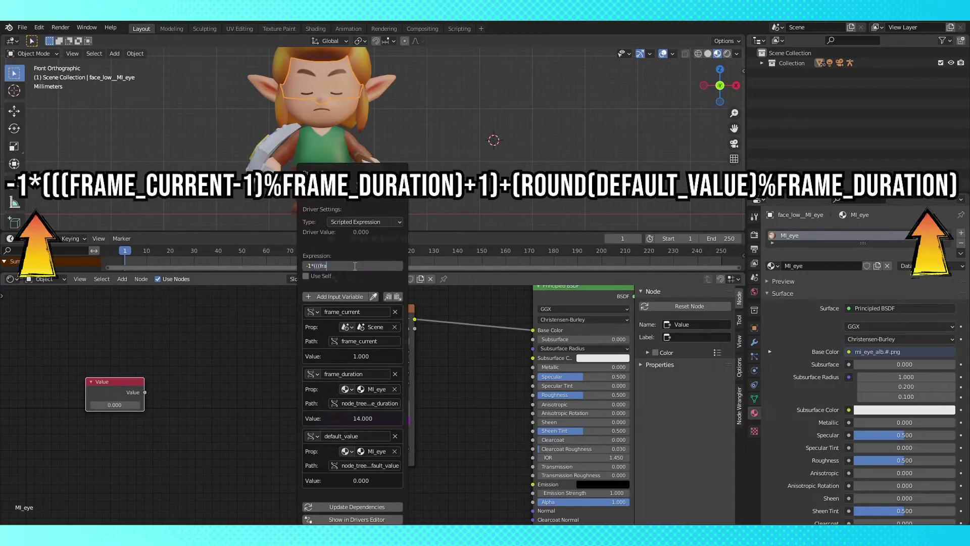
text(me_current)
text(-1)%frame_duration)+1)+)
text((round(default_value)
text()%frame_duration))
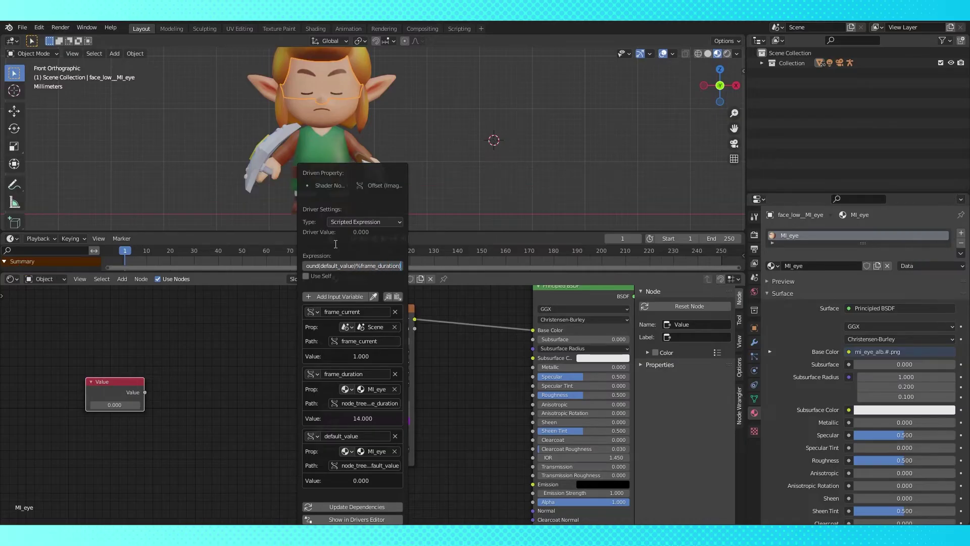
key(Return)
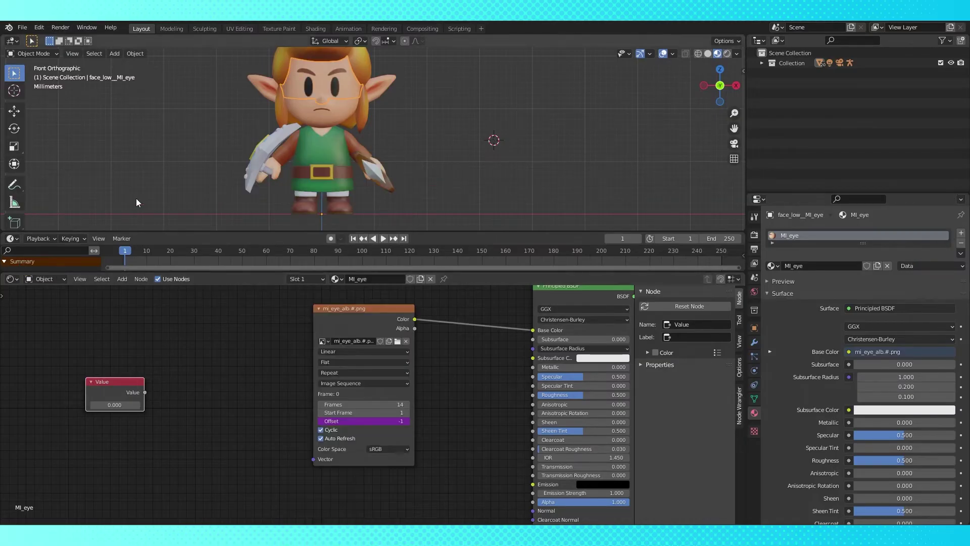
Step: Test the driver by scrubbing the timeline and varying the Value node up to 10, ending at frame 0
drag(128, 257, 249, 254)
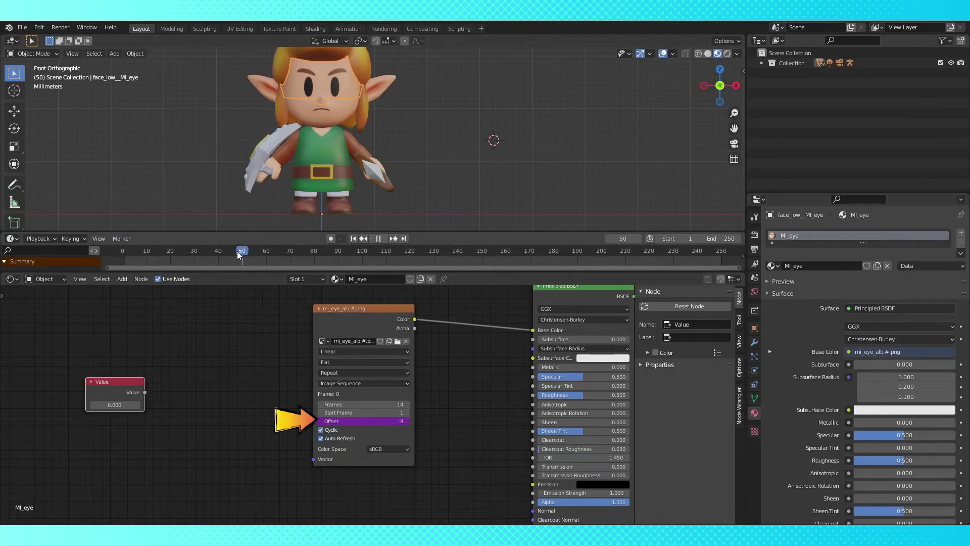
click(129, 252)
drag(112, 405, 122, 405)
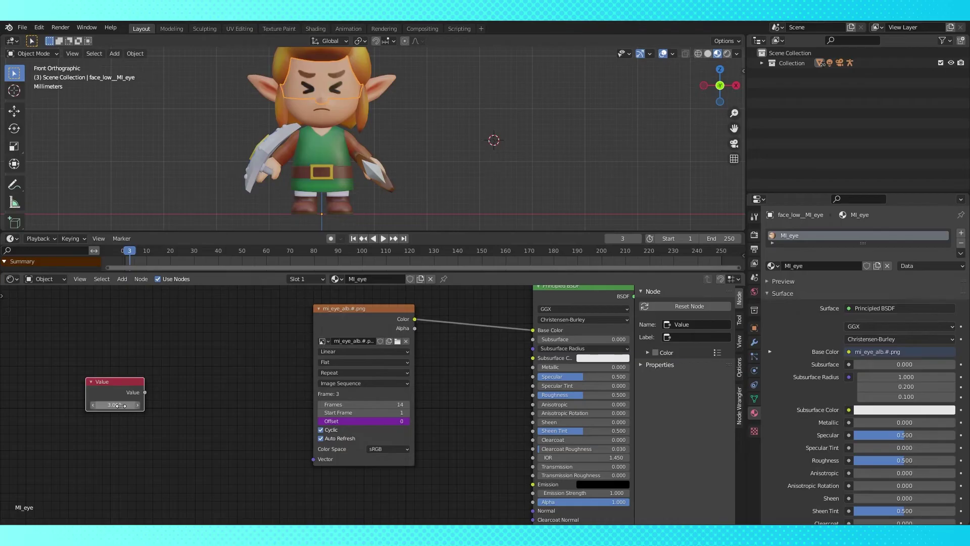
drag(131, 254, 177, 252)
drag(111, 405, 114, 403)
drag(177, 255, 258, 258)
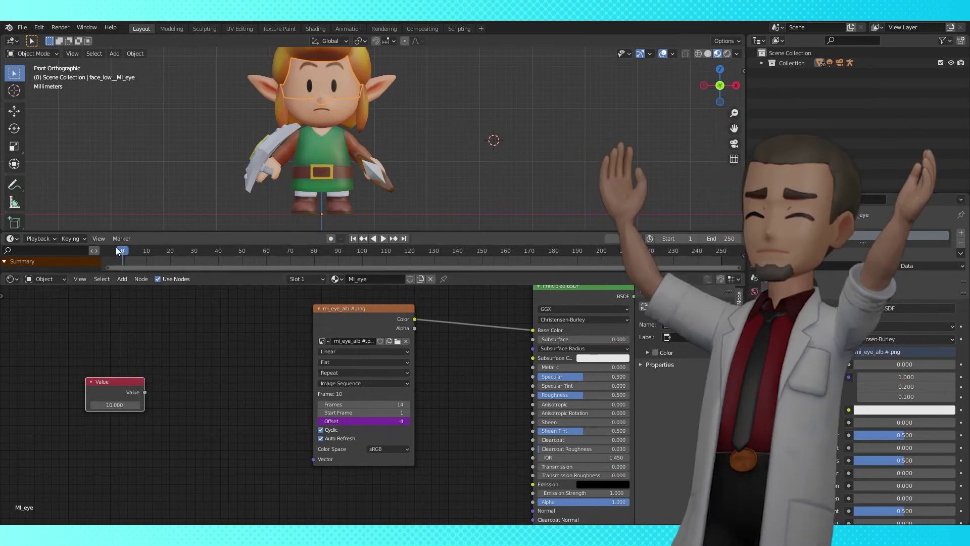
drag(310, 258, 122, 263)
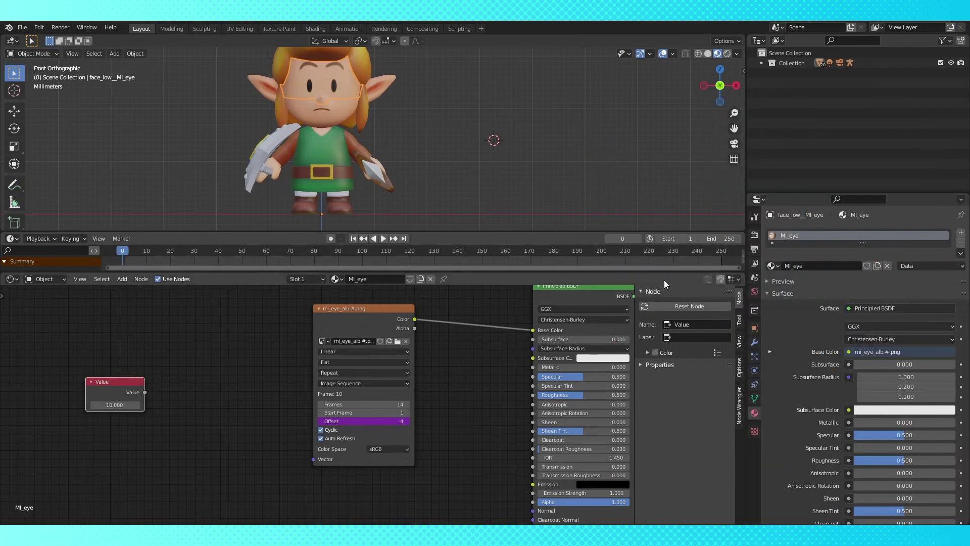
Step: Check the eyes in rendered shading with the Value node set to 5 and 3, and return to material preview
click(728, 54)
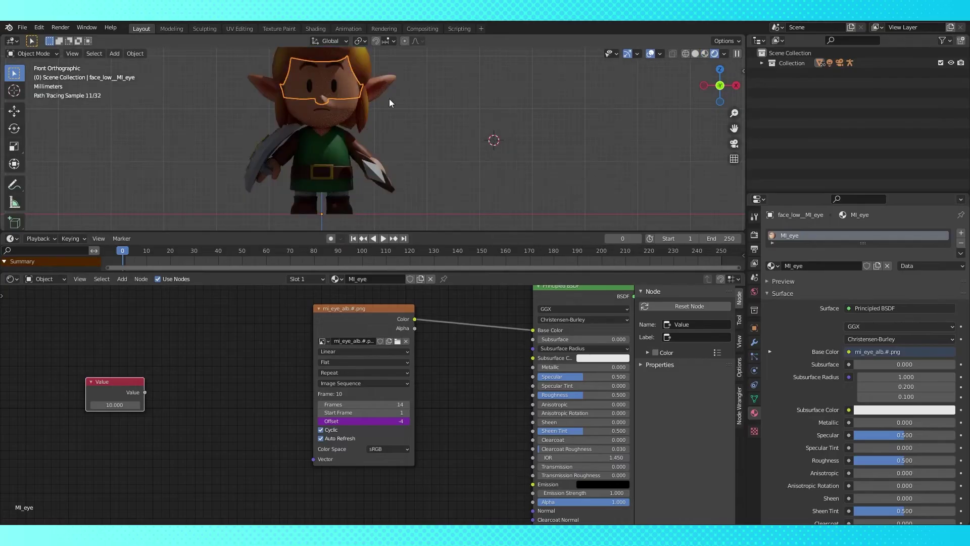
click(110, 403)
text(5)
key(Return)
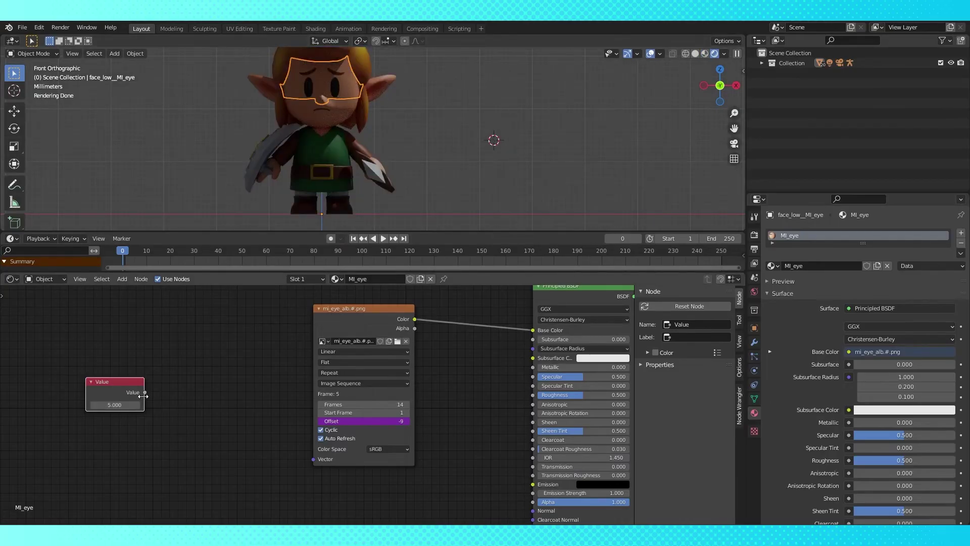
click(117, 405)
text(3)
key(Return)
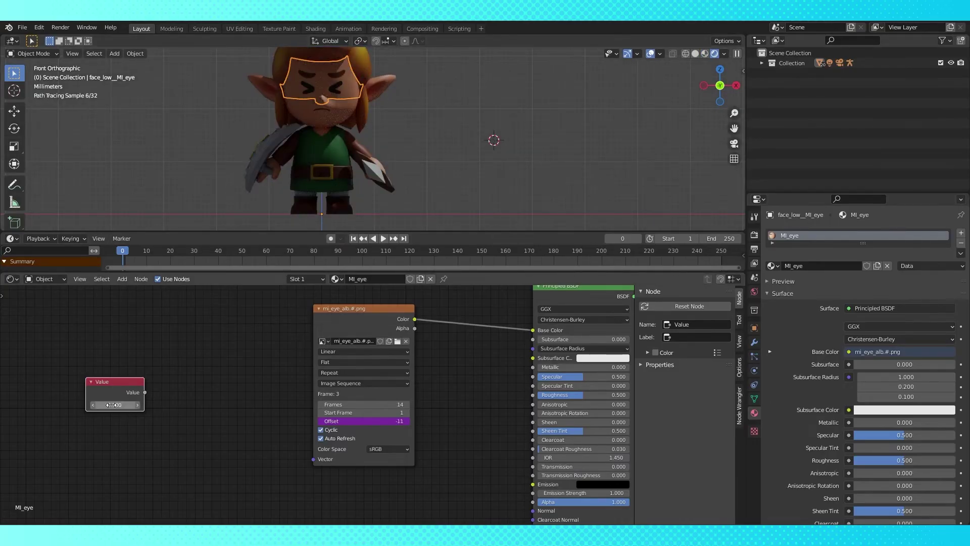
click(705, 54)
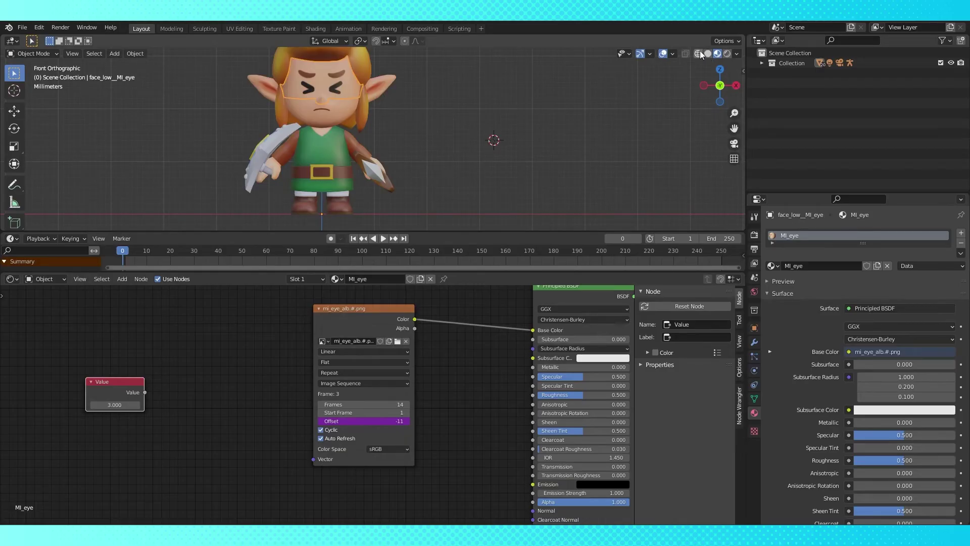
Step: Add a Geometry Nodes modifier to the face mesh and name its node group Link Animation
click(753, 344)
click(824, 233)
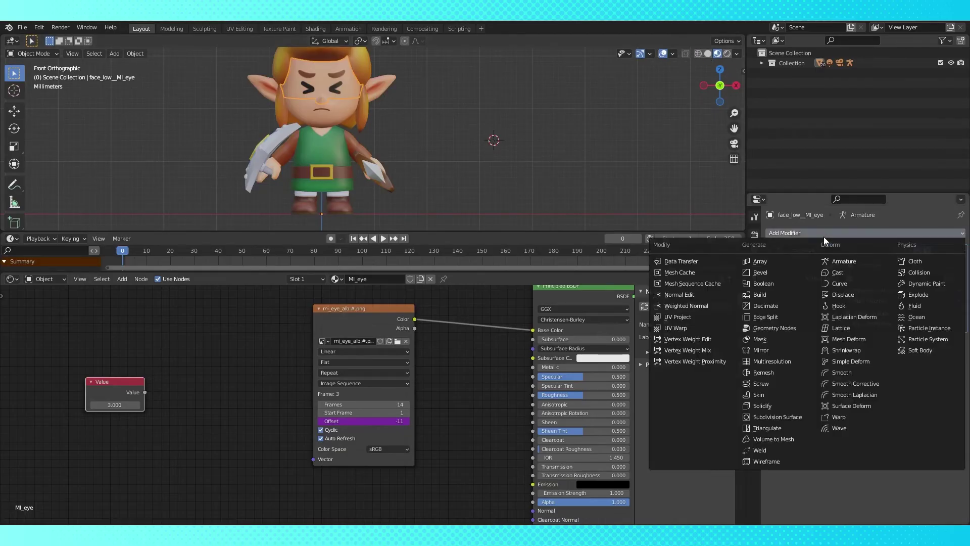
click(775, 328)
double_click(833, 355)
text(Lin)
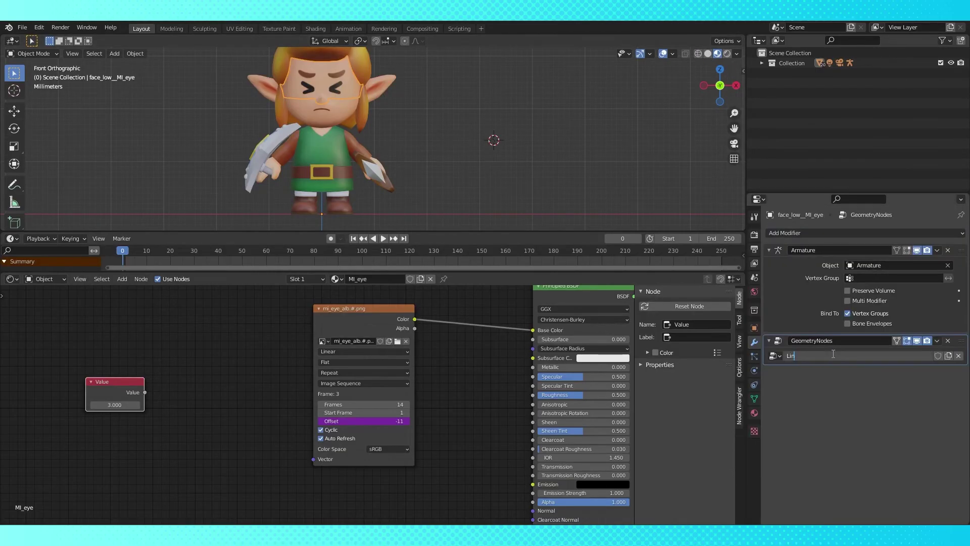
text(k Animation)
key(Return)
Step: Enlarge the timeline area and switch it to the Geometry Node Editor
drag(50, 274, 50, 366)
click(13, 238)
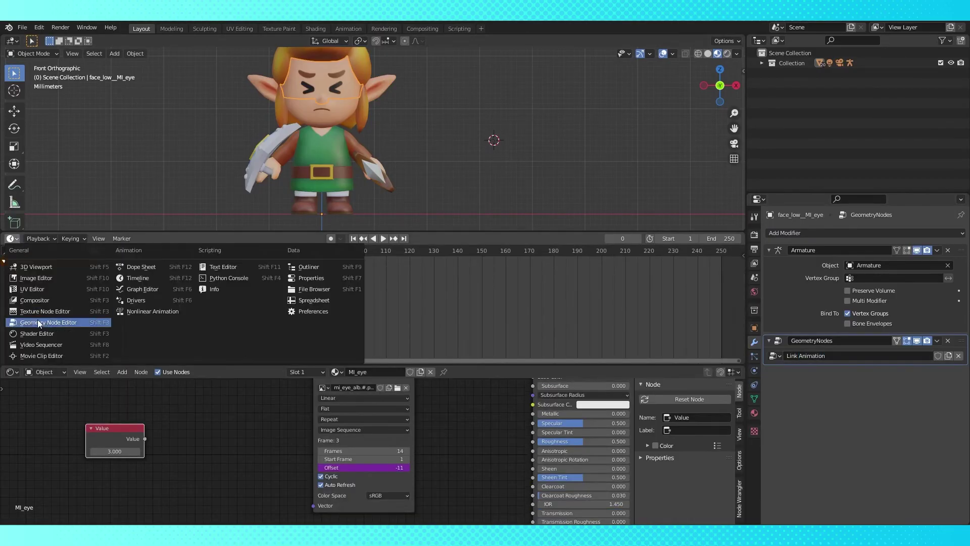
click(38, 313)
Step: Expose a Value input on the Group Input node by linking it to a temporary Math node, and delete the Math node
scroll(441, 257, up, 5)
key(shift+a)
mouse_move(374, 340)
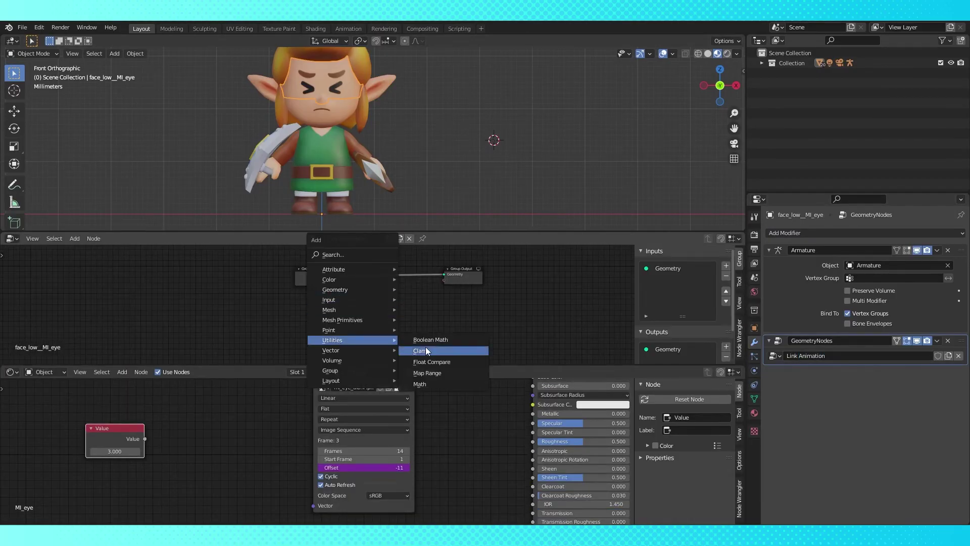
click(419, 383)
click(399, 298)
drag(337, 268, 383, 326)
key(x)
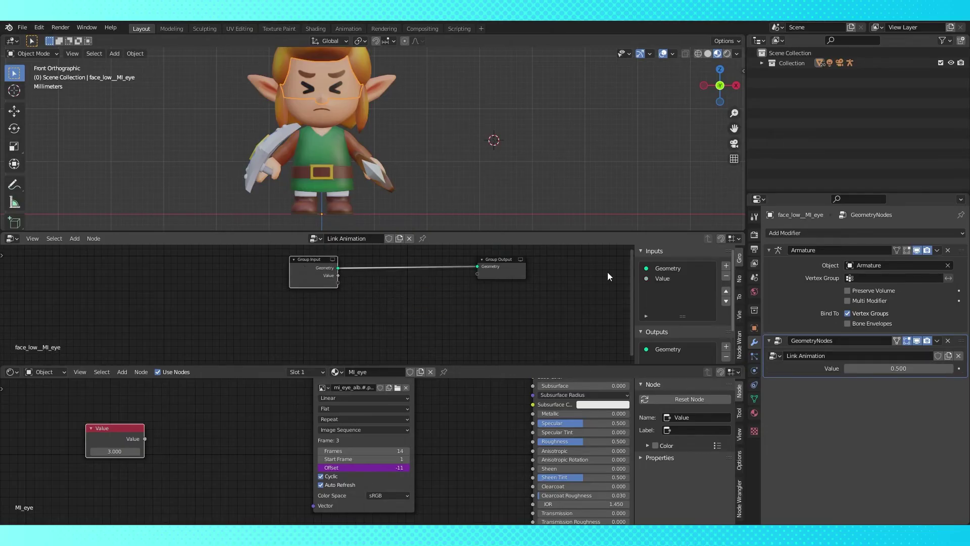
Step: Set the group's Value input to default 0, minimum 0 and maximum 14
click(660, 280)
scroll(672, 288, down, 3)
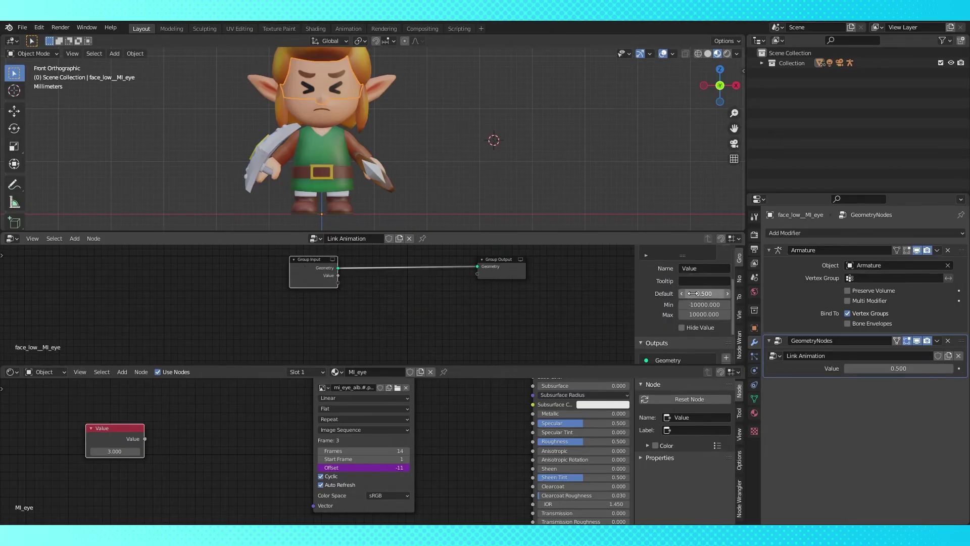
click(693, 293)
text(0)
key(Return)
click(690, 304)
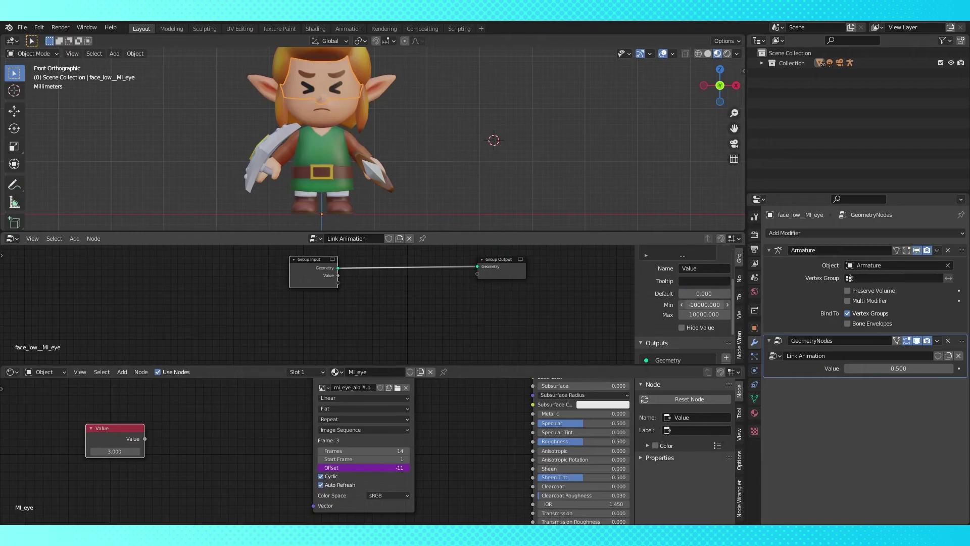
text(0)
key(Return)
click(697, 314)
text(14)
key(Return)
middle_drag(336, 277, 313, 289)
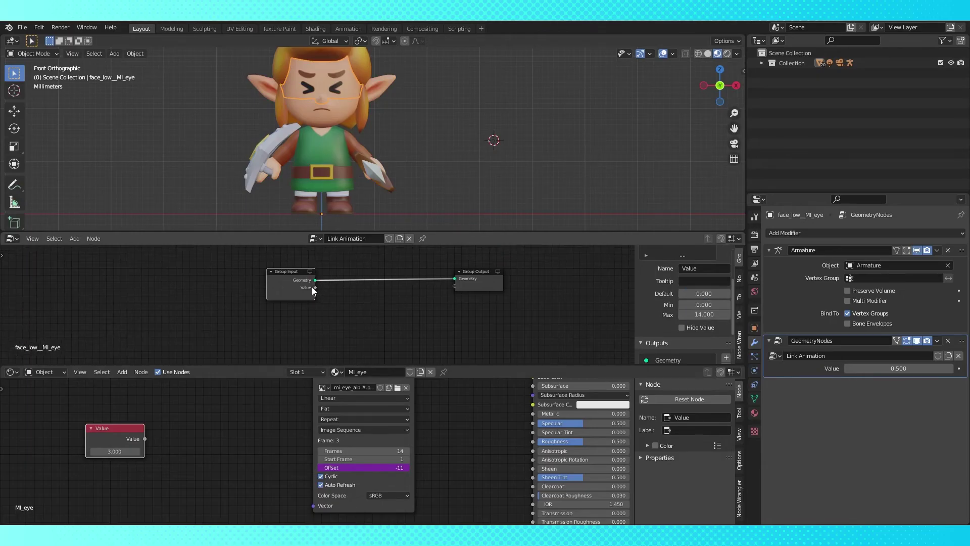
Step: Set the Geometry Nodes modifier's Value to 0 and copy that property's data path
click(904, 368)
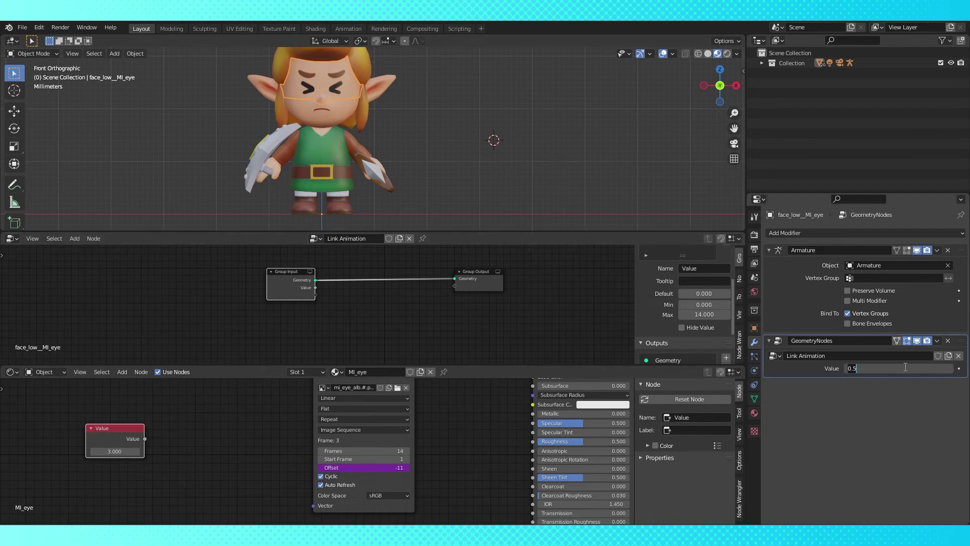
text(0)
key(Return)
right_click(902, 367)
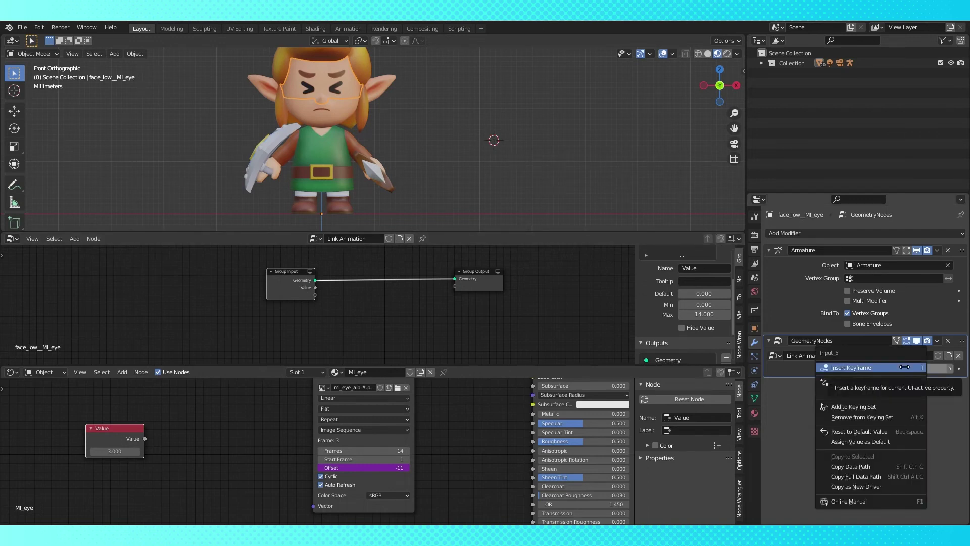
click(854, 467)
Step: Add an input variable to the eye image's Offset driver, targeting face_low__MI_eye with the copied modifier value path
scroll(410, 450, down, 1)
right_click(360, 465)
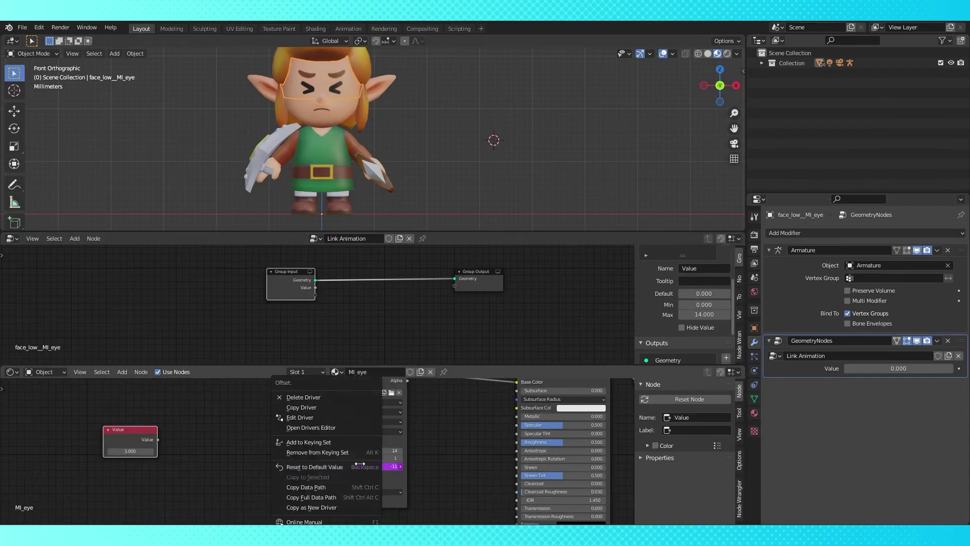
click(321, 417)
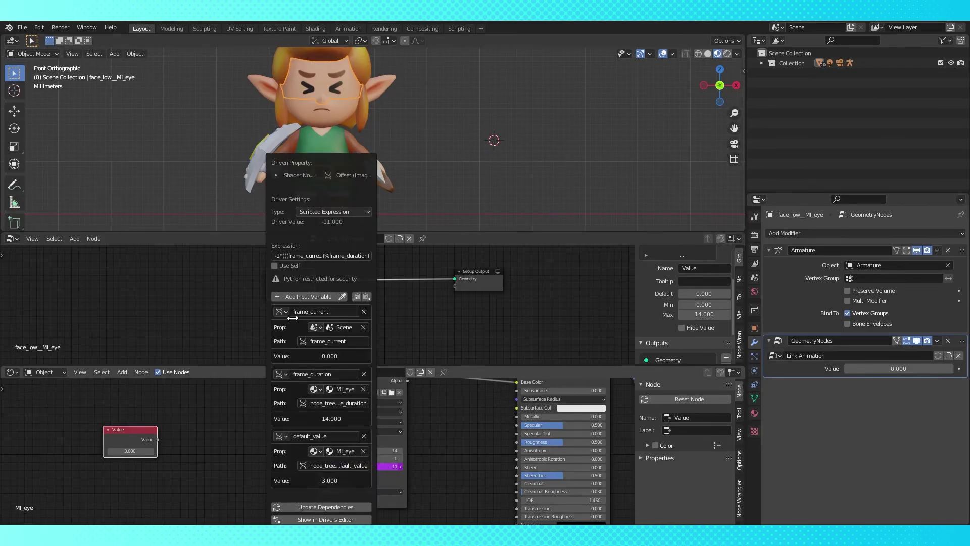
click(308, 296)
click(351, 465)
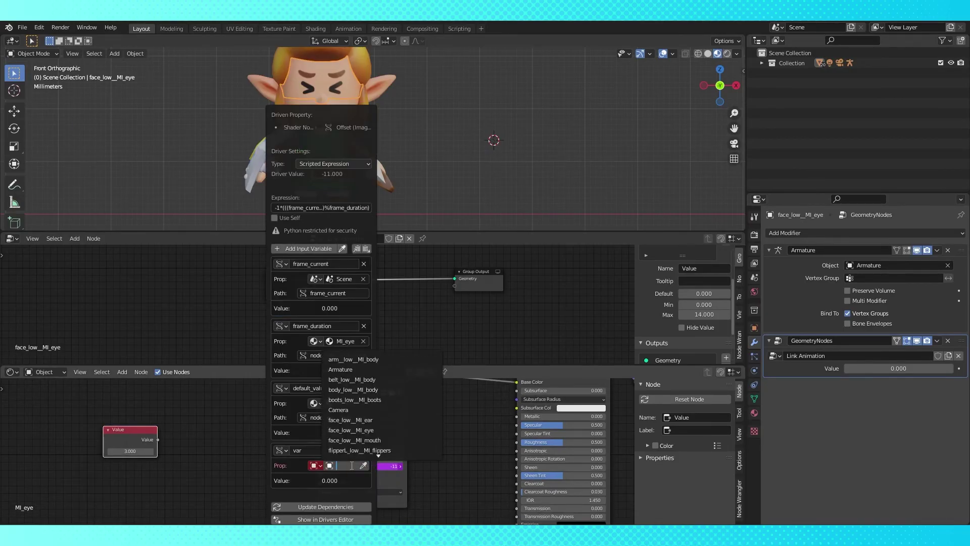
click(331, 429)
click(330, 463)
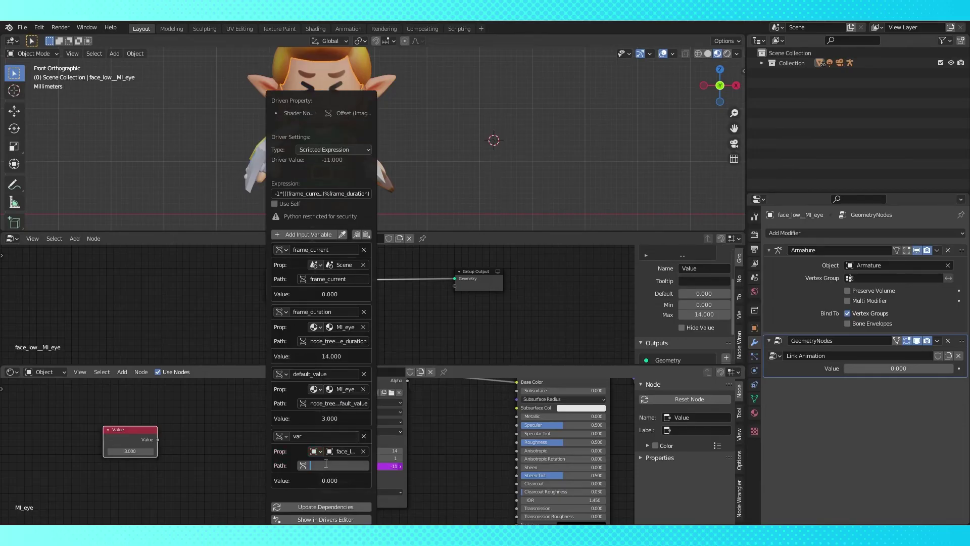
key(ctrl+v)
Step: Rename the new driver variable Input_5 and replace default_value with Input_5 in the driver expression
click(326, 436)
text(Input)
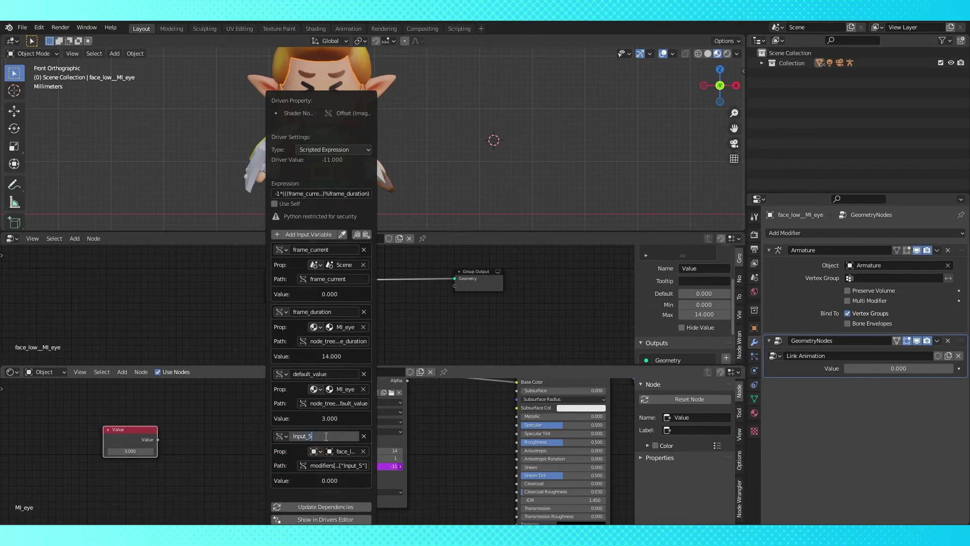
key(Return)
drag(323, 196, 290, 200)
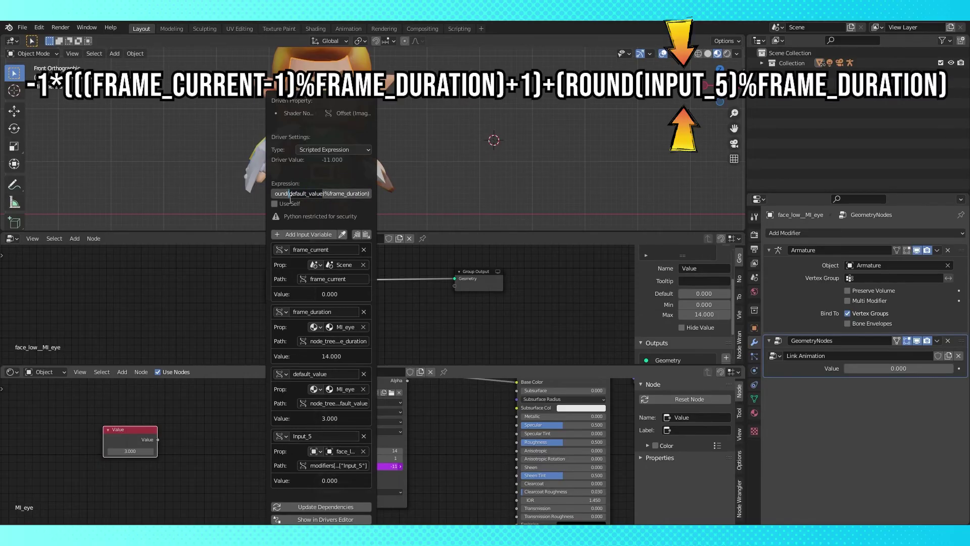
text(Input_5)
key(Return)
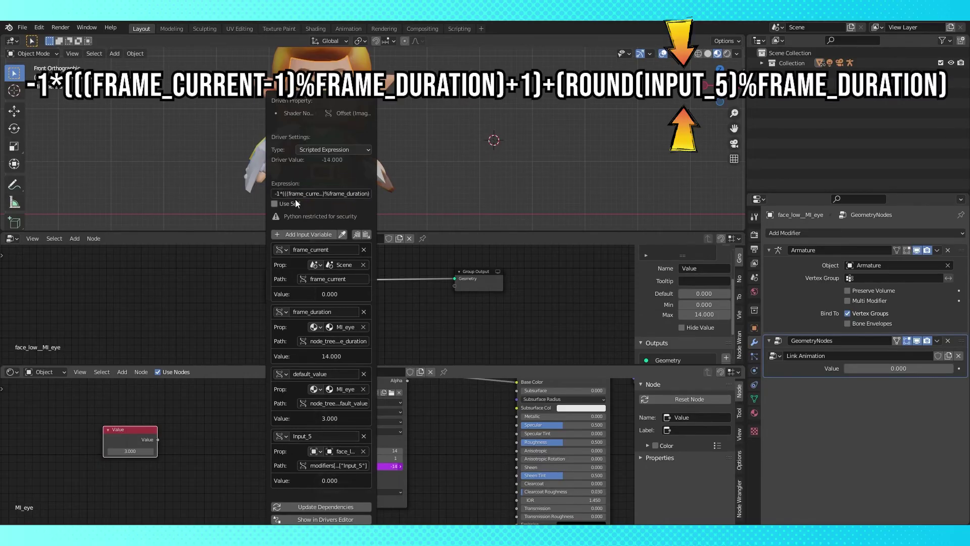
Step: Try different Value settings on the Geometry Nodes modifier to test the eye expressions, ending at 7
mouse_move(885, 369)
mouse_down()
mouse_move(909, 369)
mouse_move(885, 369)
mouse_up()
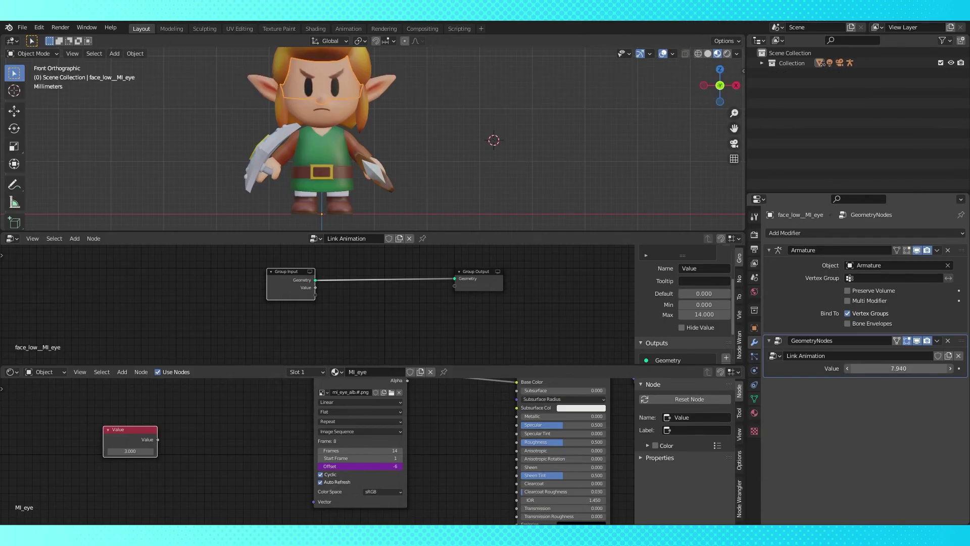
click(885, 368)
text(0.0)
key(Return)
click(885, 366)
key(Return)
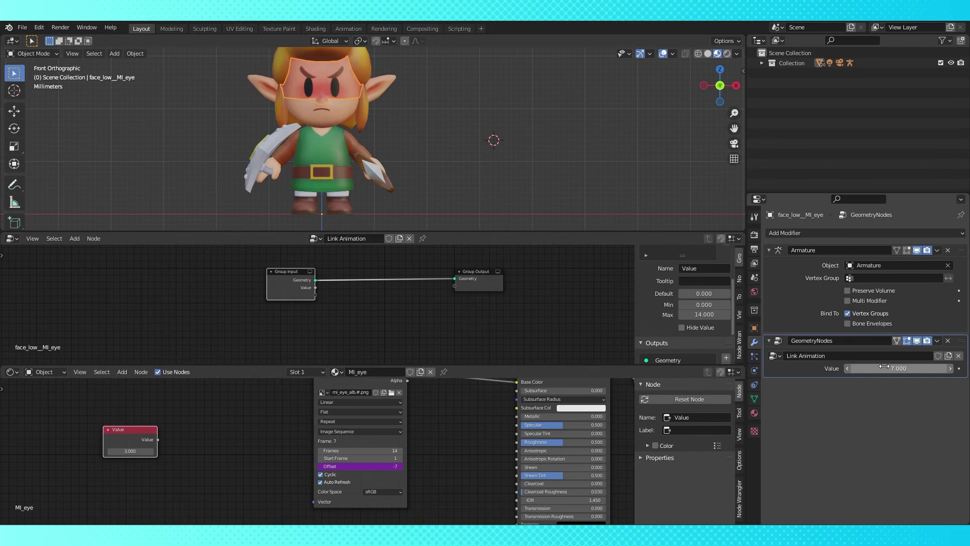
Step: Switch the Geometry Node Editor area to the Timeline and play the animation from frame 46 in rendered shading
click(12, 238)
click(180, 278)
click(233, 313)
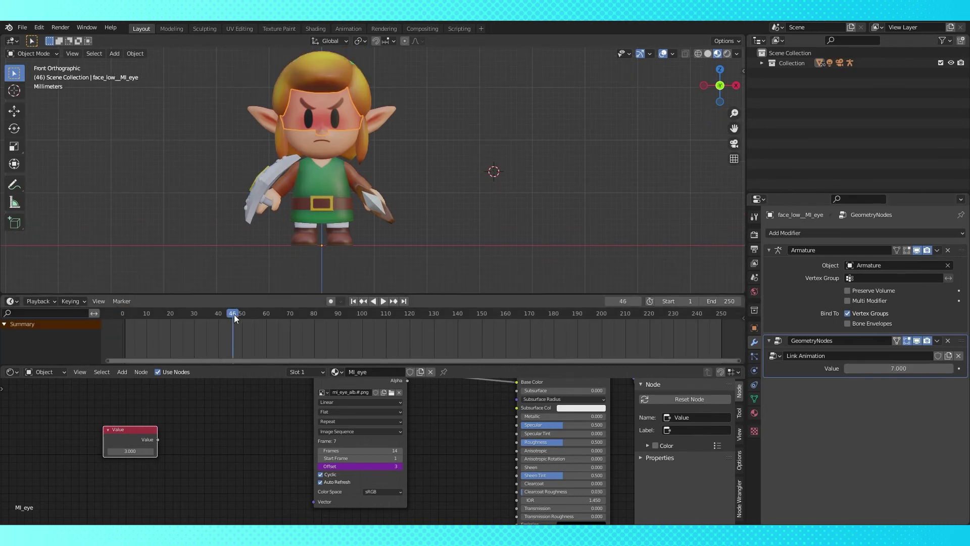
click(726, 54)
key(space)
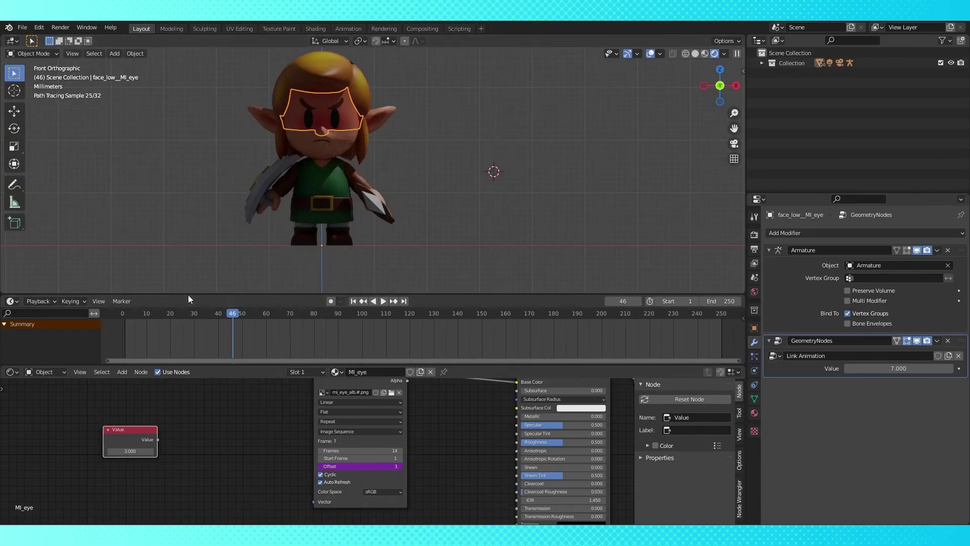
key(space)
Step: Set the modifier's Value to 5 and scrub the timeline to frame 56 to test the rendered expression
double_click(905, 368)
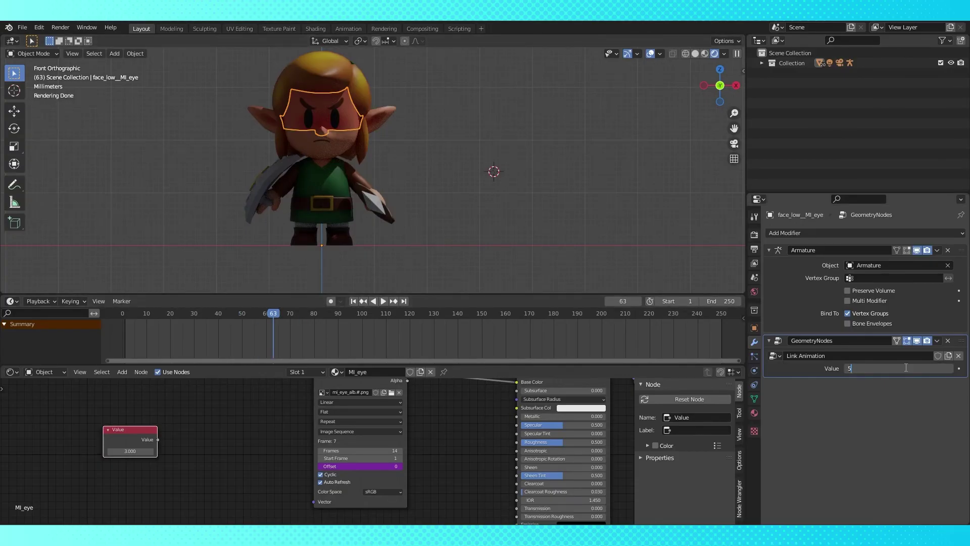
text(5)
key(Return)
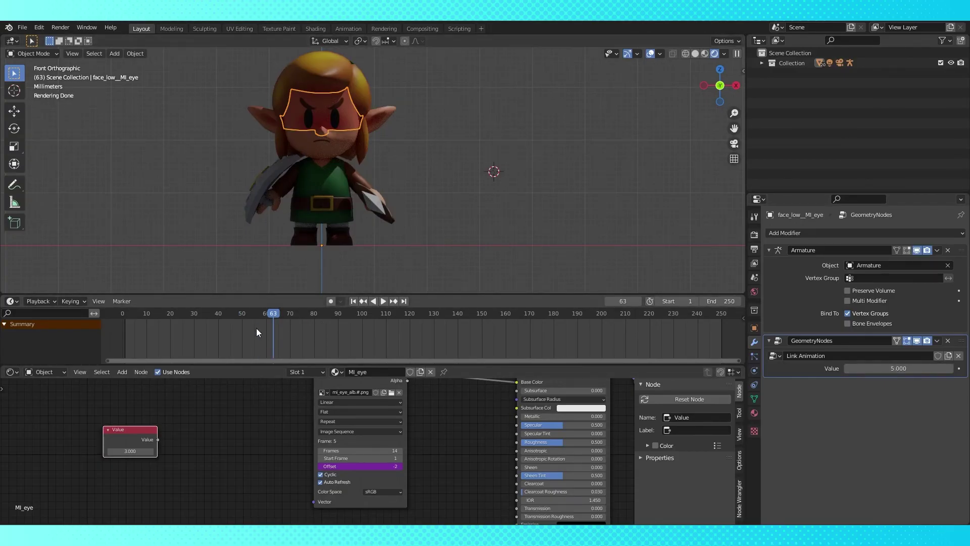
drag(271, 318, 256, 319)
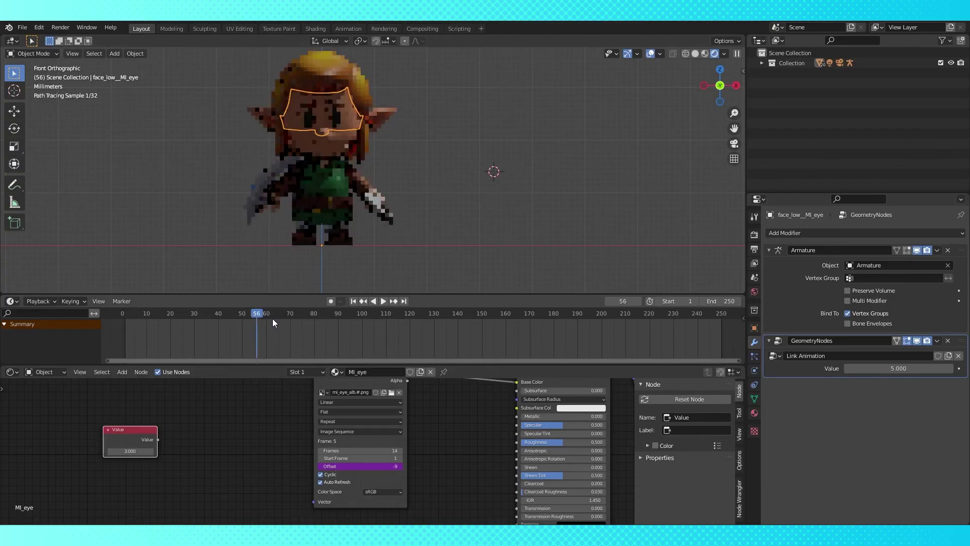
Step: Set the modifier's Value to 3 and compare the eyes in material preview and rendered shading
double_click(895, 368)
text(3)
key(Return)
click(706, 54)
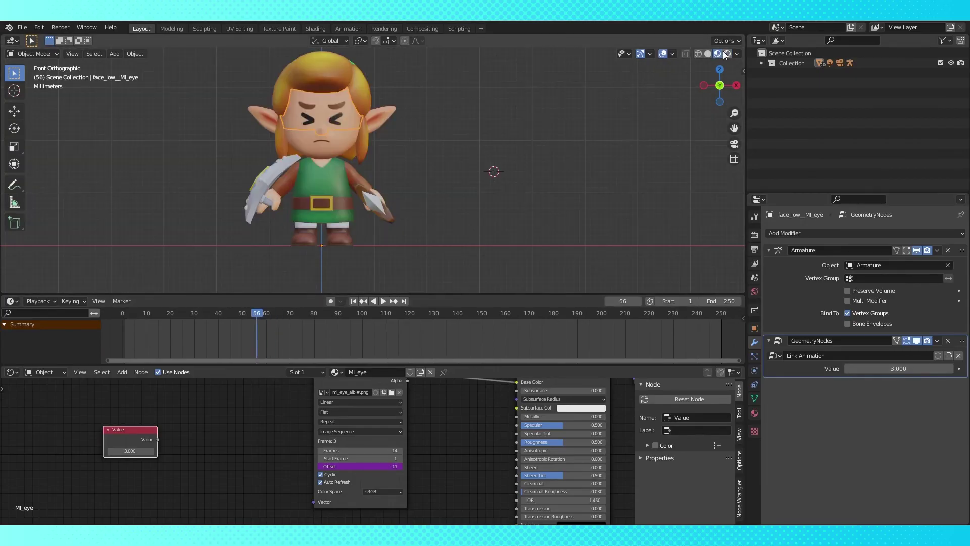
click(714, 54)
Step: Go to frame 33 and set the modifier's Value to 2
click(200, 313)
double_click(895, 369)
text(2)
key(Return)
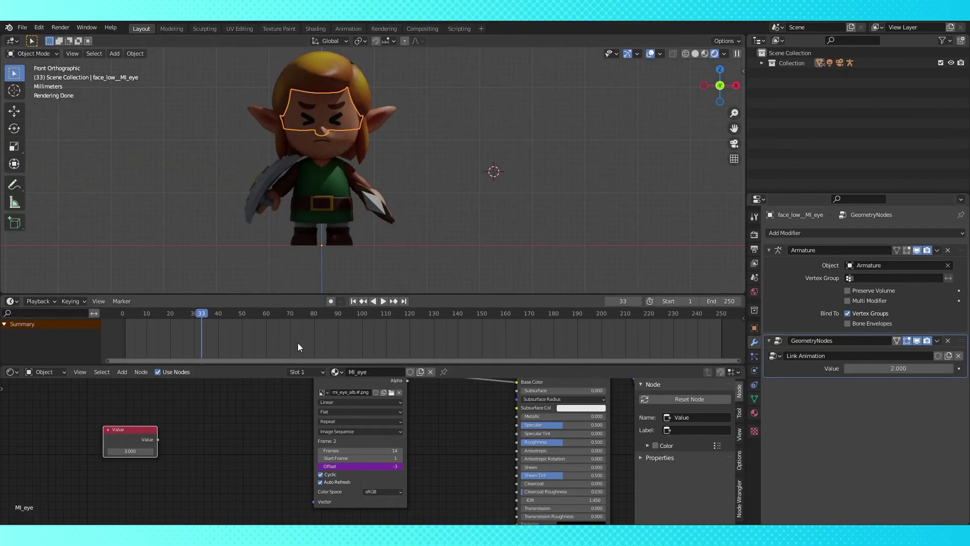
Step: Scrub the timeline back to frame 20 and forward to frame 74 to check the eye expression over time
key(Left)
key(Left)
key(Left)
key(Left)
key(Left)
key(Left)
key(Left)
key(Left)
key(Left)
key(Left)
key(Left)
key(Left)
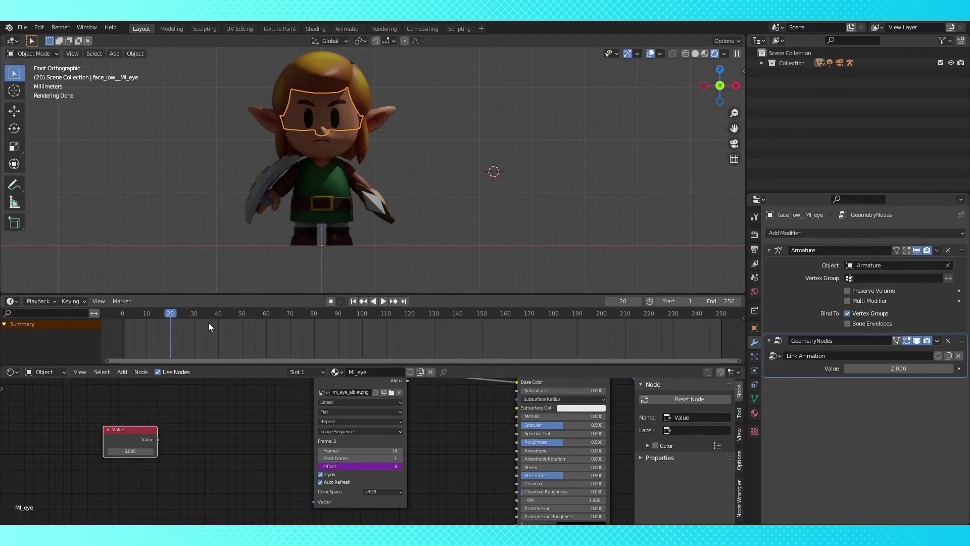
drag(204, 320, 299, 312)
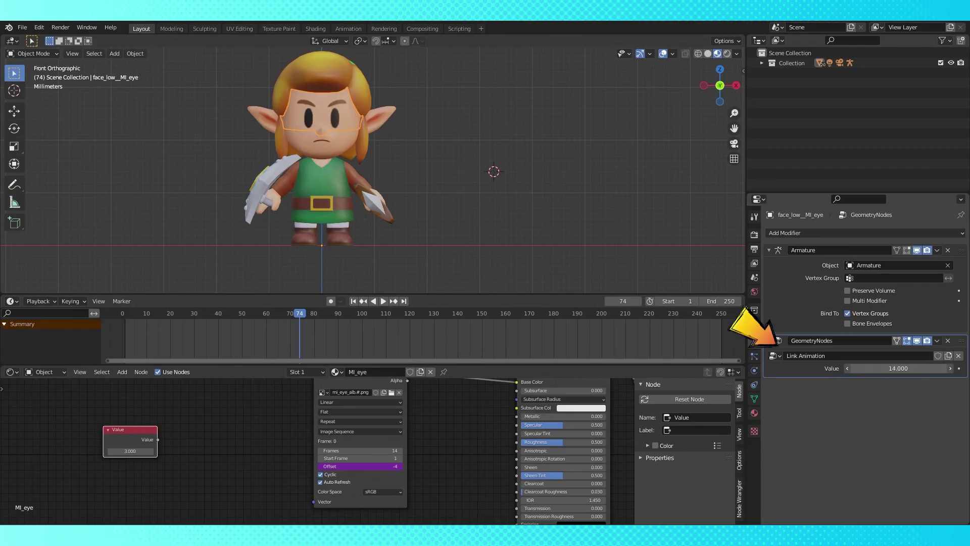
Step: Lower the modifier's Value through 13 and 12 to 11 to preview each eye expression
text(13)
key(Return)
double_click(886, 368)
text(12)
key(Return)
double_click(885, 368)
text(11)
key(Return)
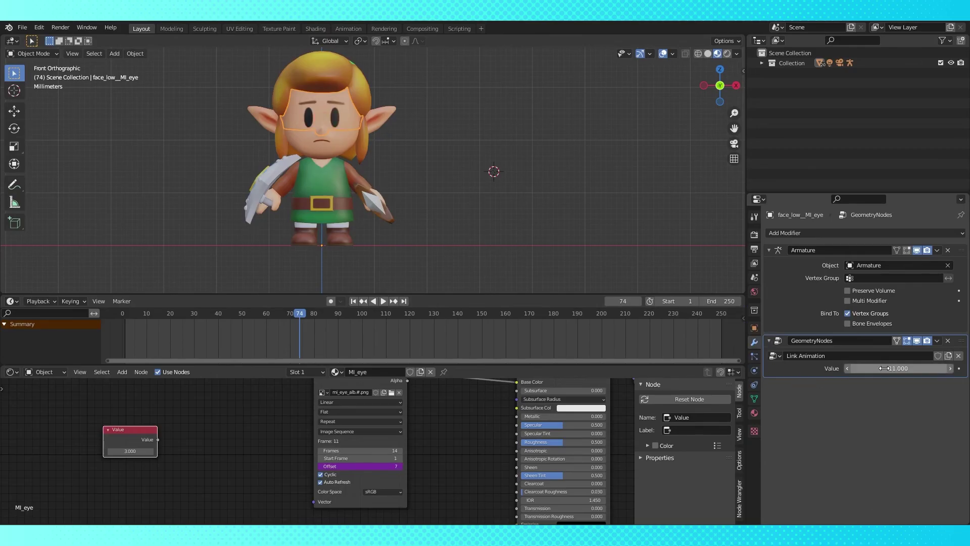